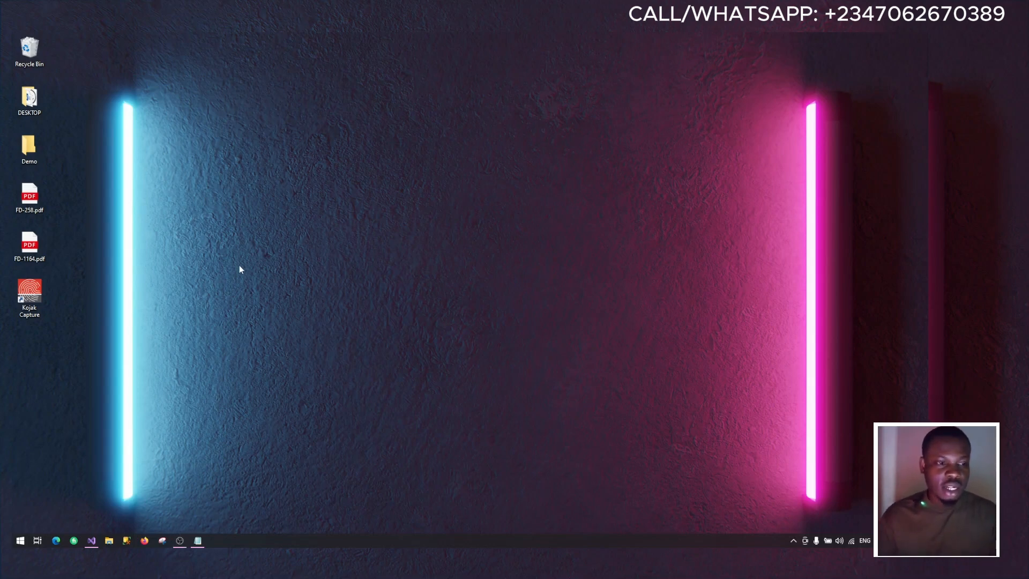
# Step: Start Kojak Capture from its desktop shortcut so the splash screen appears
pyautogui.doubleClick(31, 304)
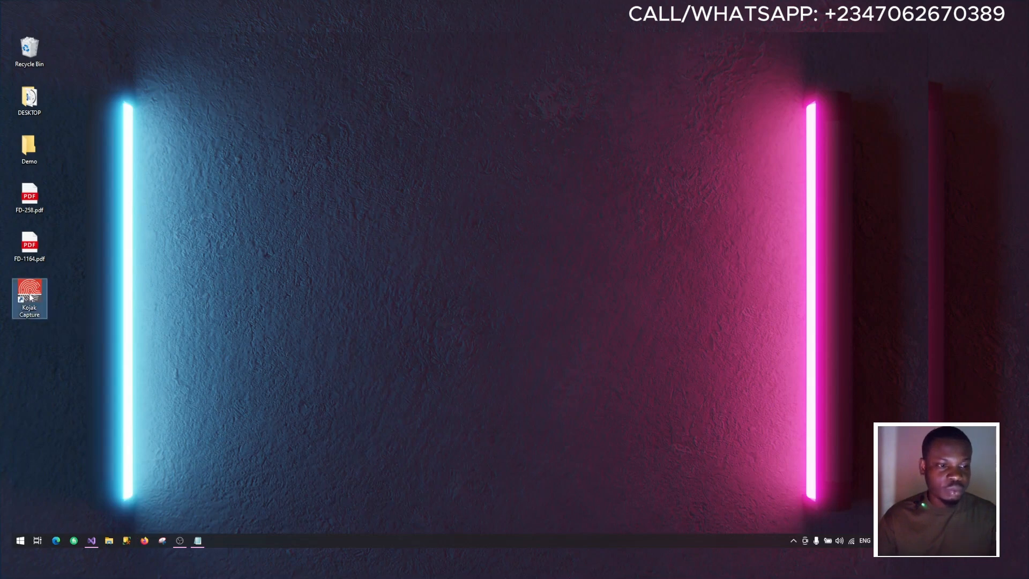
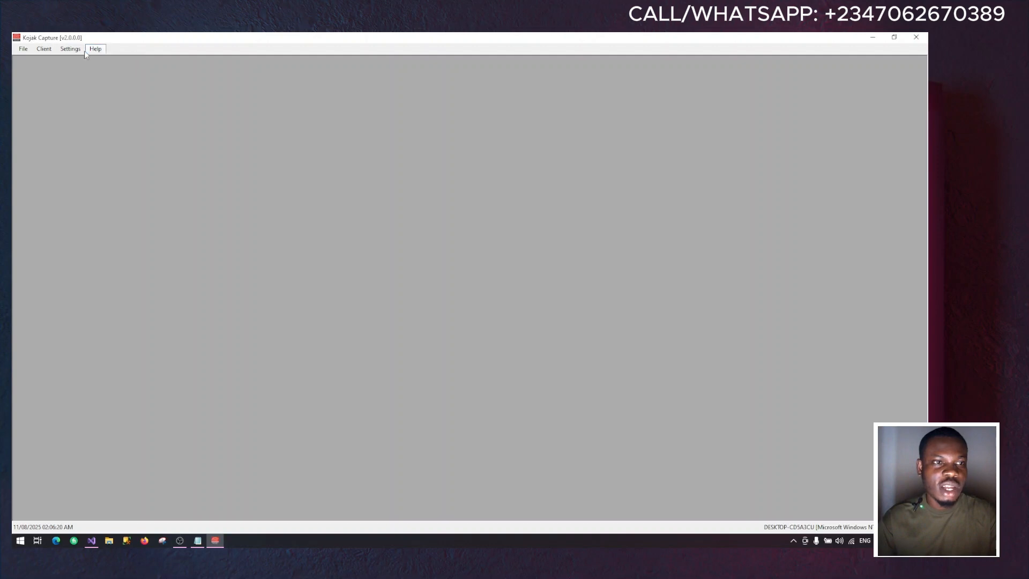
# Step: Look through the Settings menu, dismiss it, and bring up the Client menu
pyautogui.click(71, 50)
pyautogui.moveTo(23, 50)
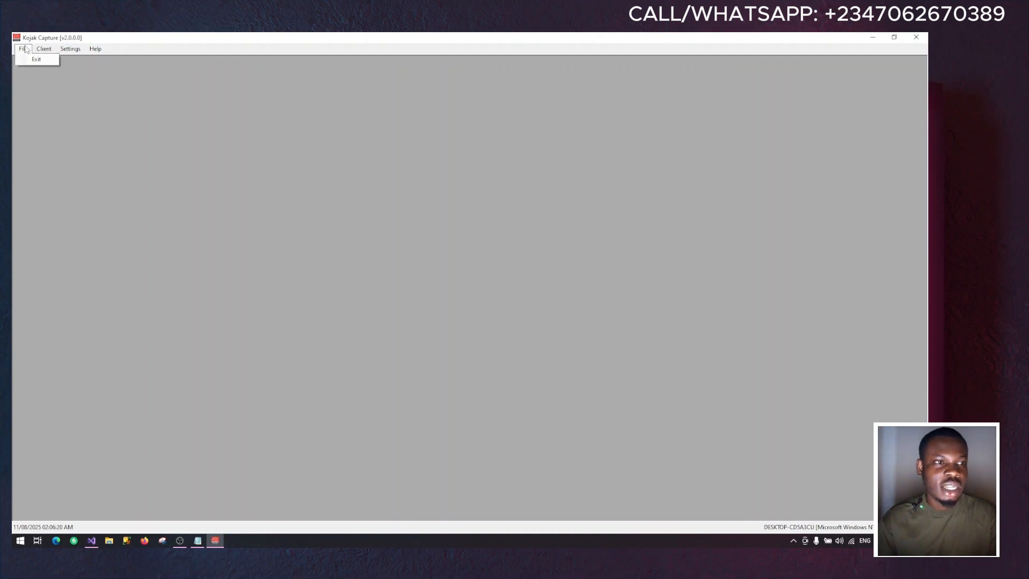
pyautogui.click(102, 124)
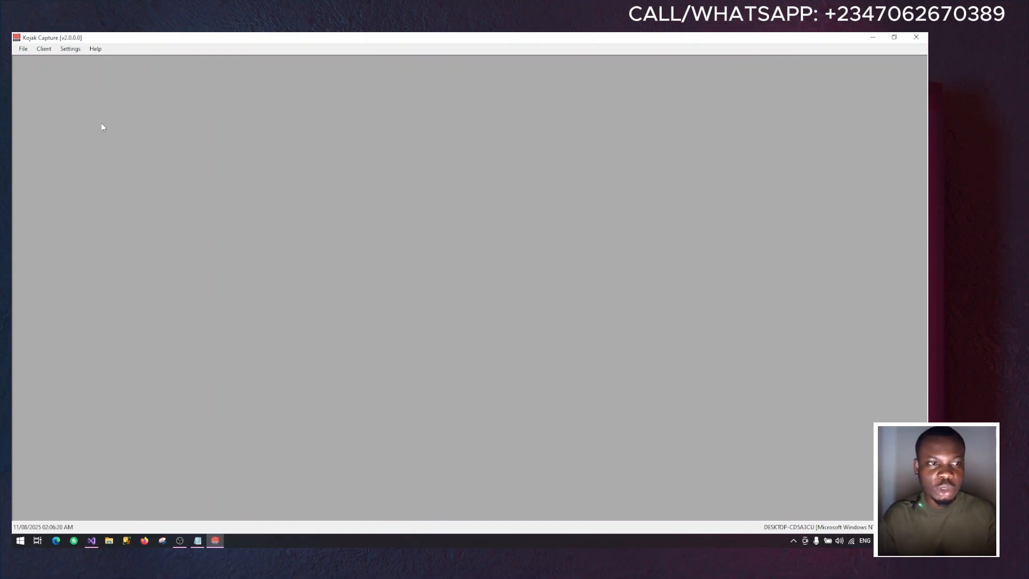
pyautogui.click(44, 49)
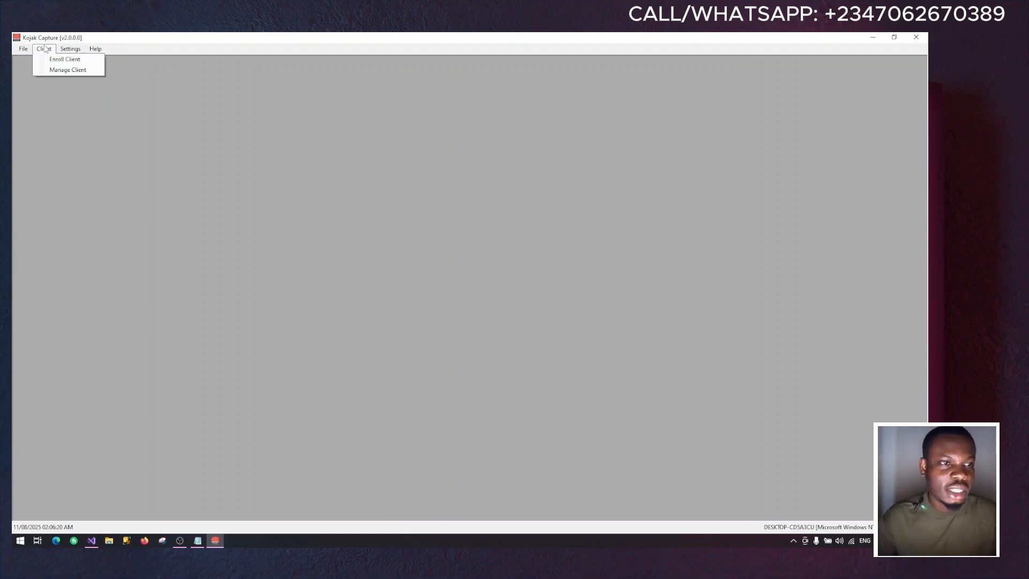
# Step: Open Manage Client and change the date filter from Today to All Time
pyautogui.click(90, 71)
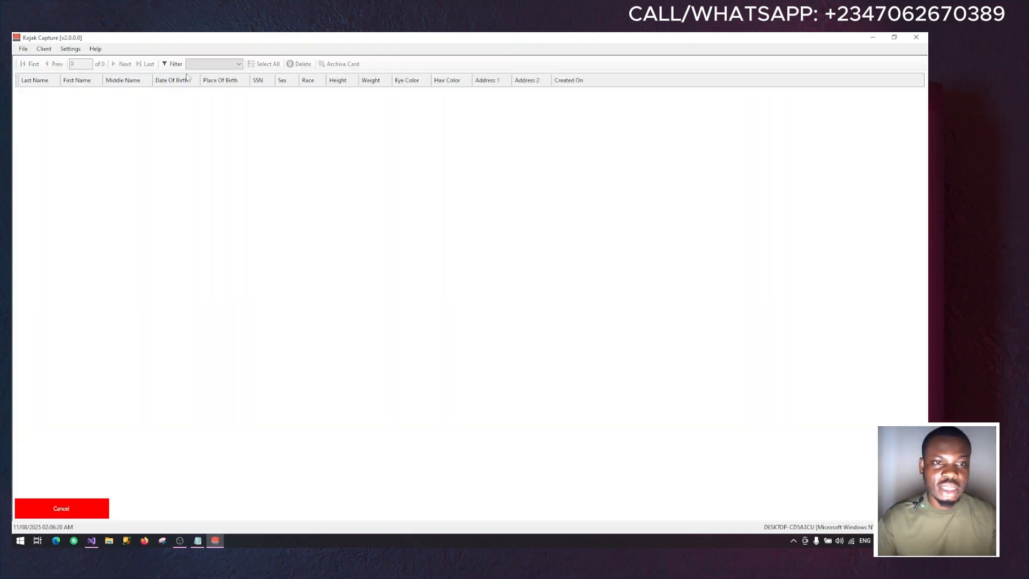
pyautogui.click(220, 65)
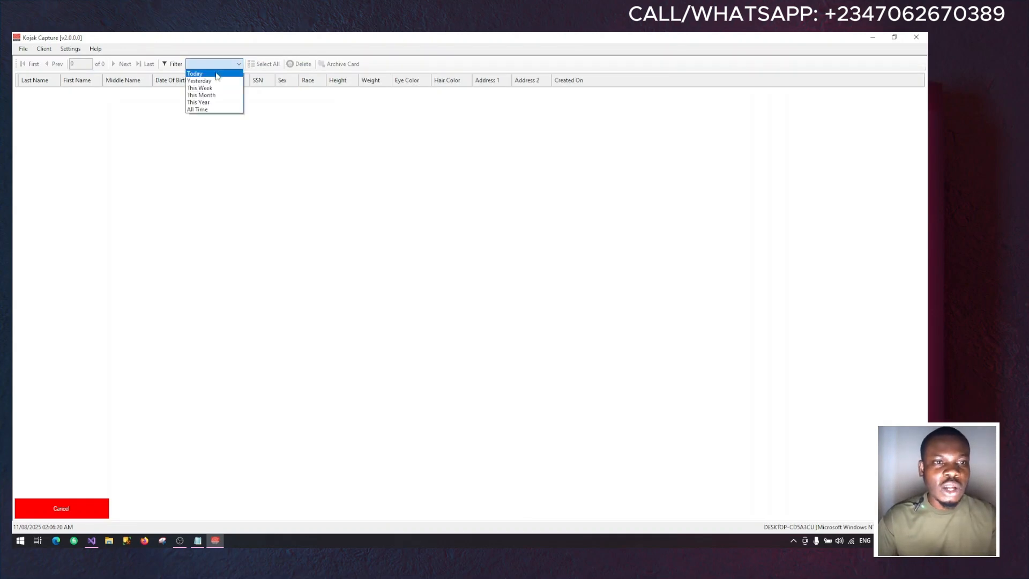
pyautogui.click(217, 75)
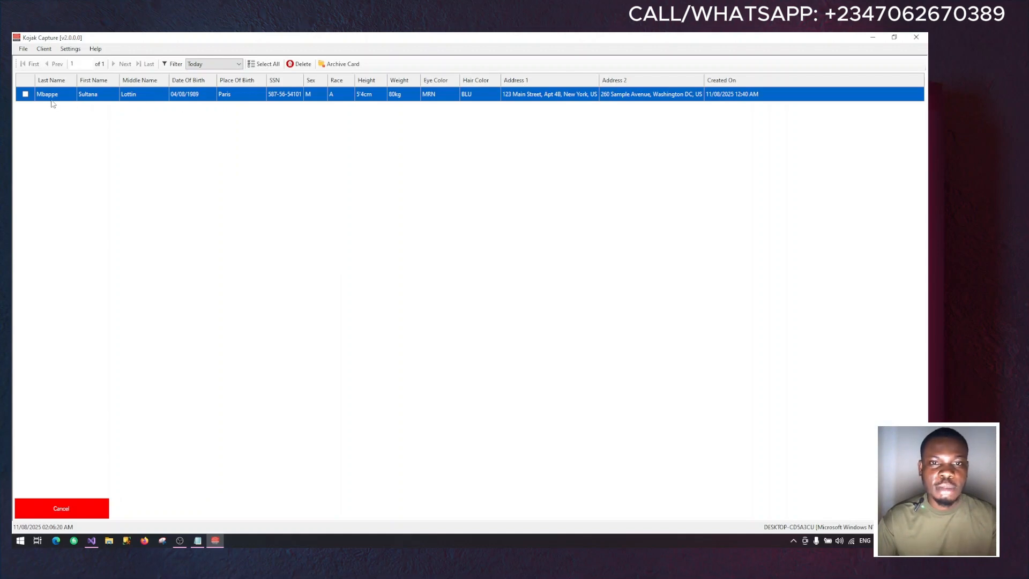
pyautogui.click(217, 64)
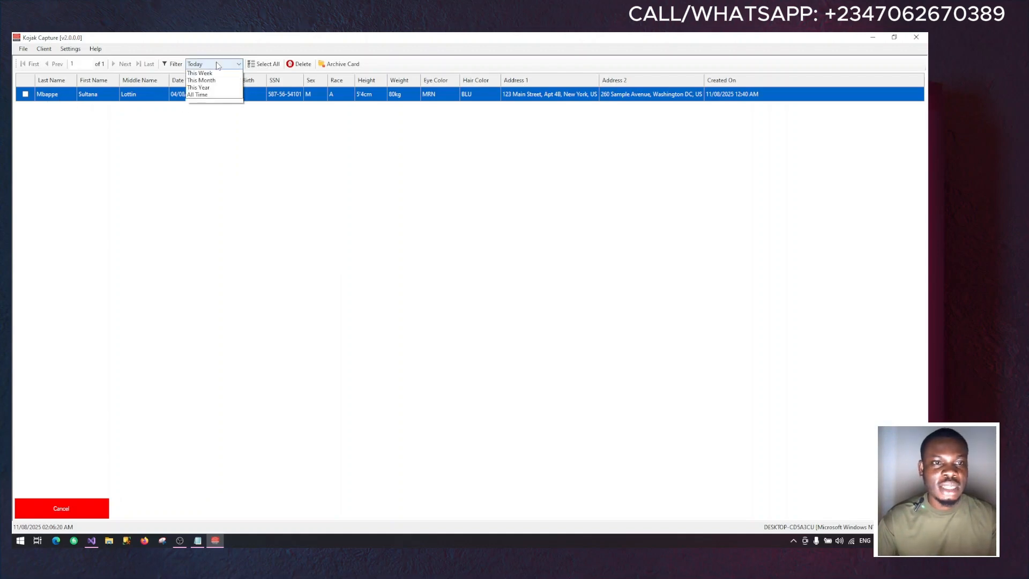
pyautogui.click(211, 111)
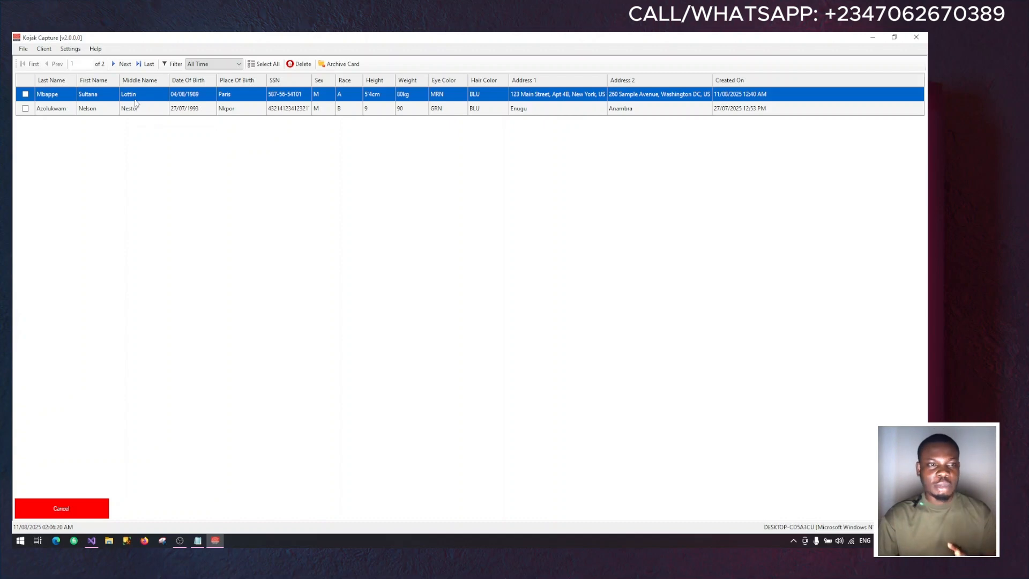
# Step: Start Enroll Client and enter the client's last, first and middle names
pyautogui.click(42, 50)
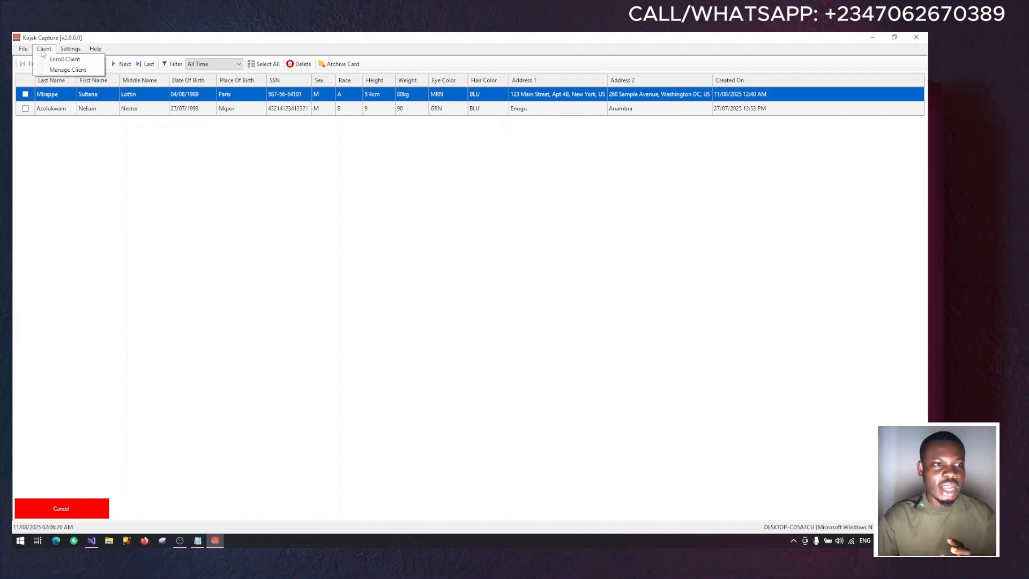
pyautogui.click(57, 60)
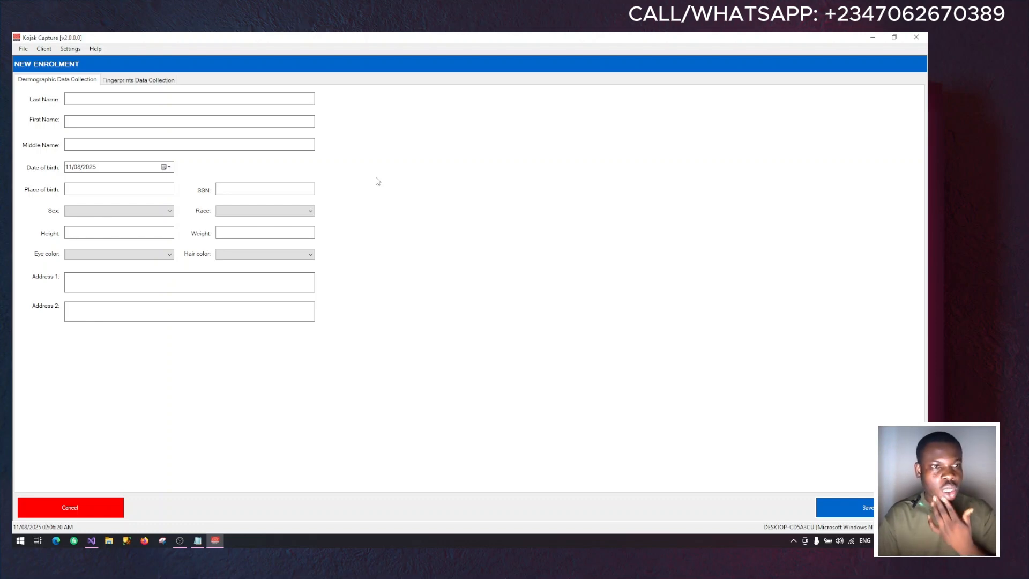
pyautogui.click(163, 98)
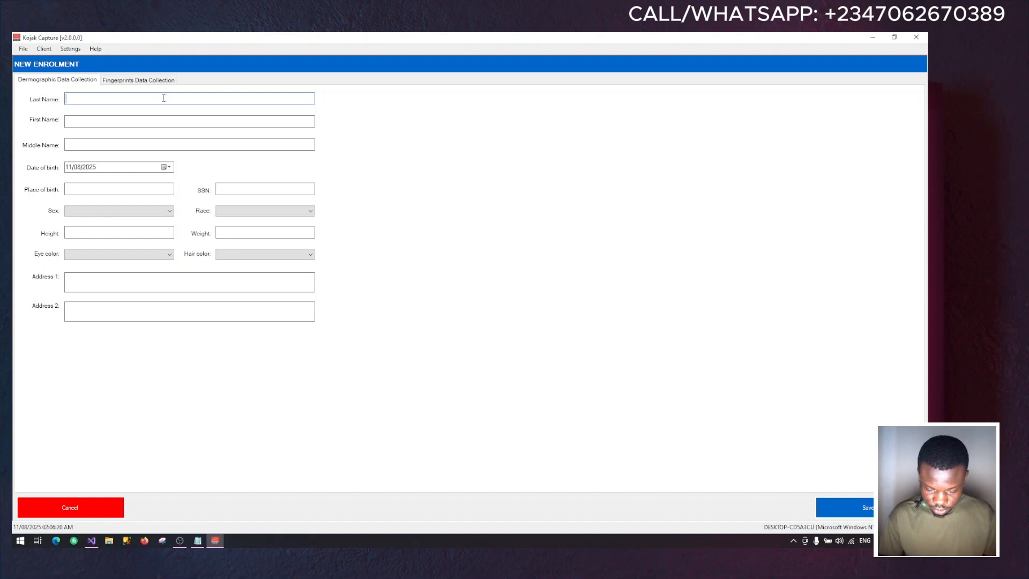
pyautogui.write('Doe')
pyautogui.press('Tab')
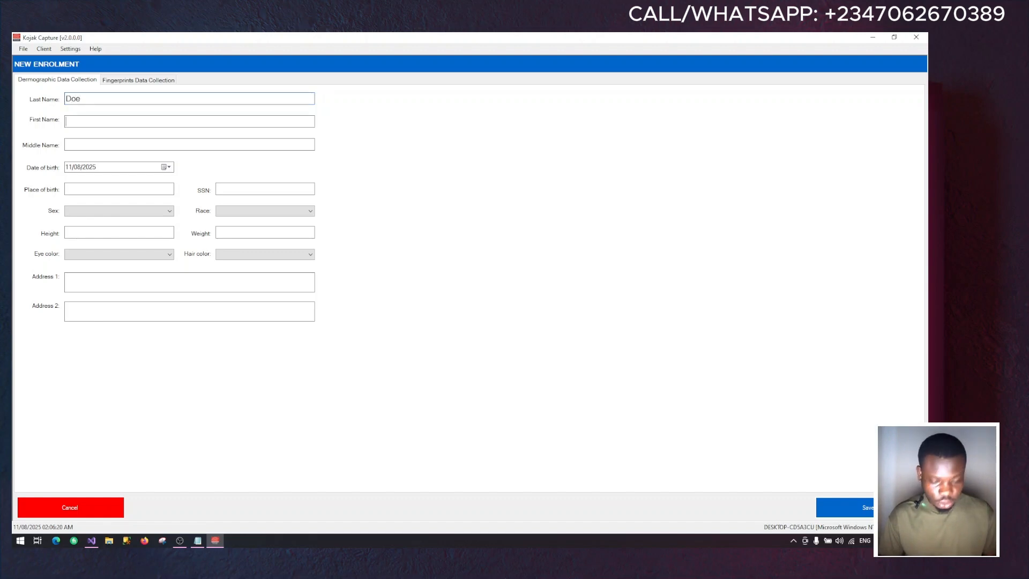
pyautogui.write('John')
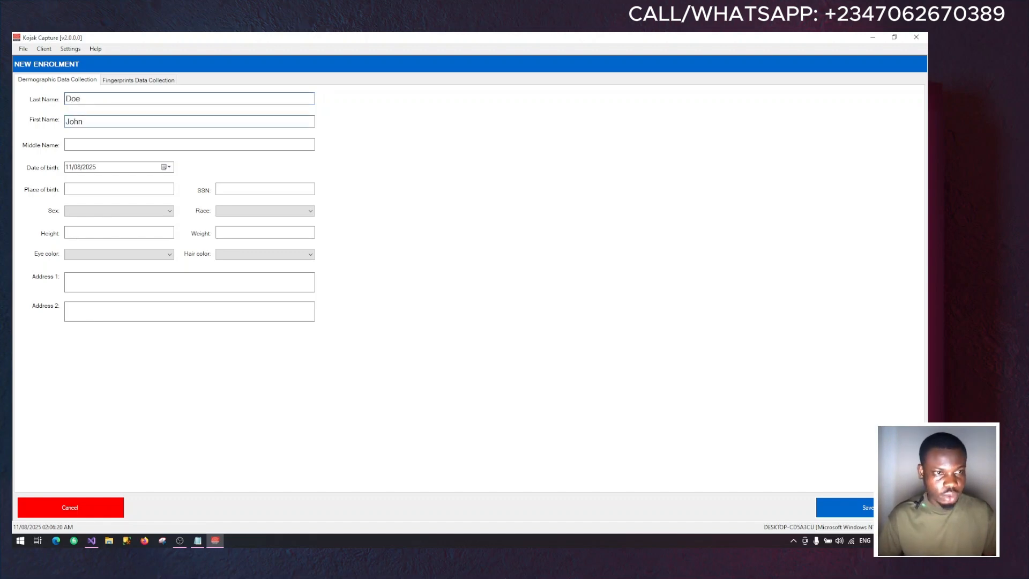
pyautogui.click(115, 142)
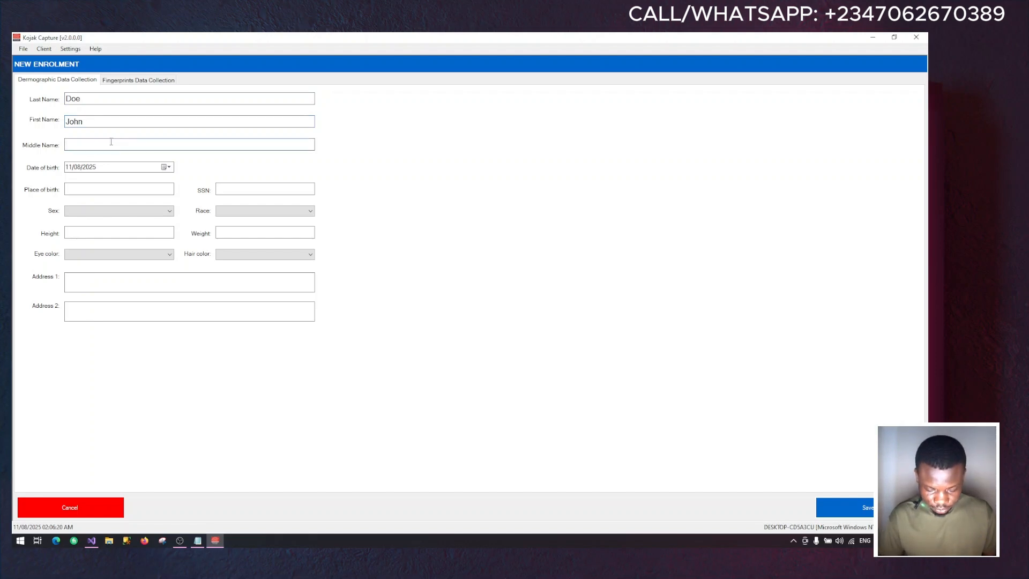
pyautogui.write('Frank')
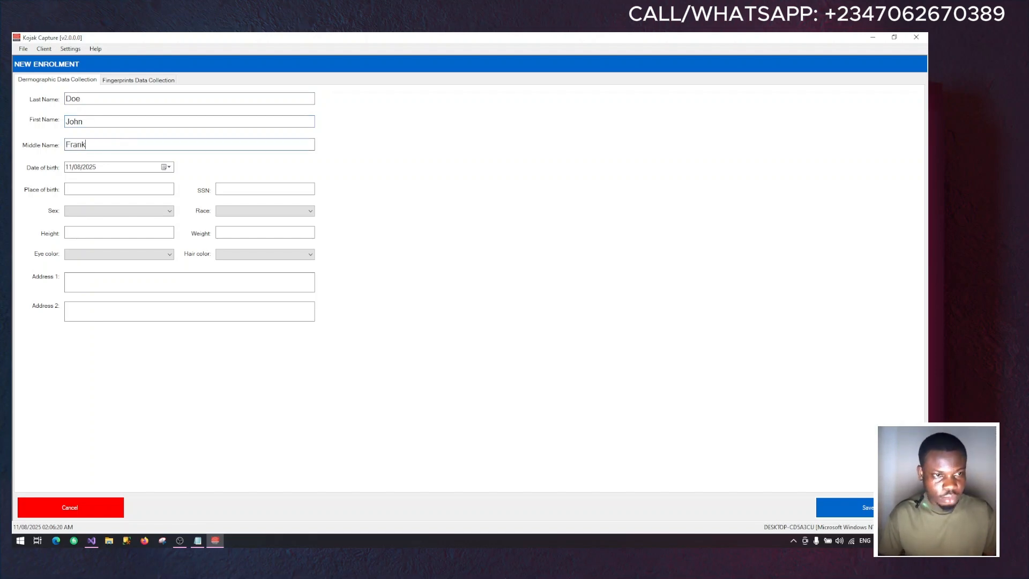
# Step: Set the date of birth to 12 June 2025 using the calendar
pyautogui.click(166, 168)
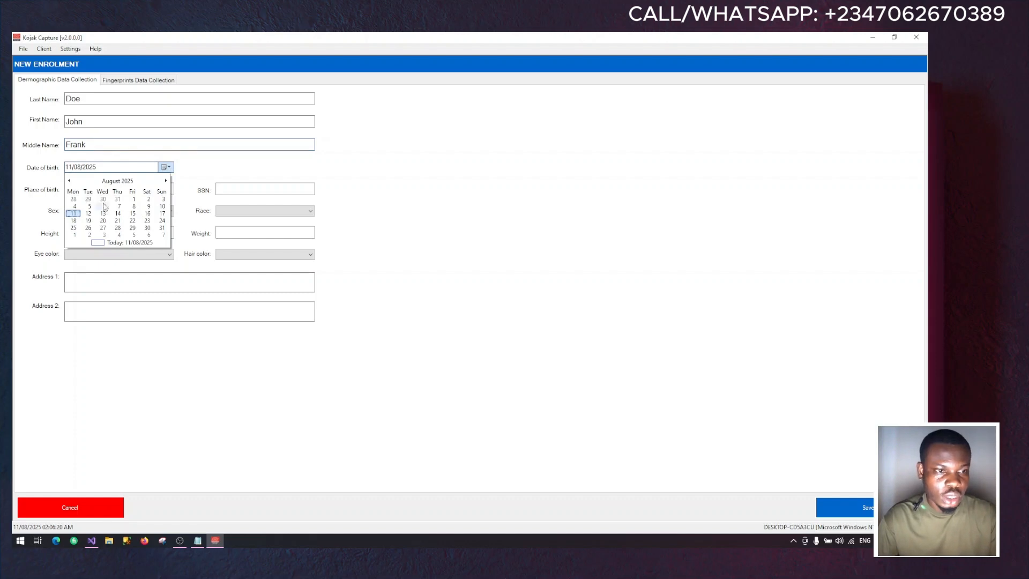
pyautogui.click(69, 181)
pyautogui.click(69, 181)
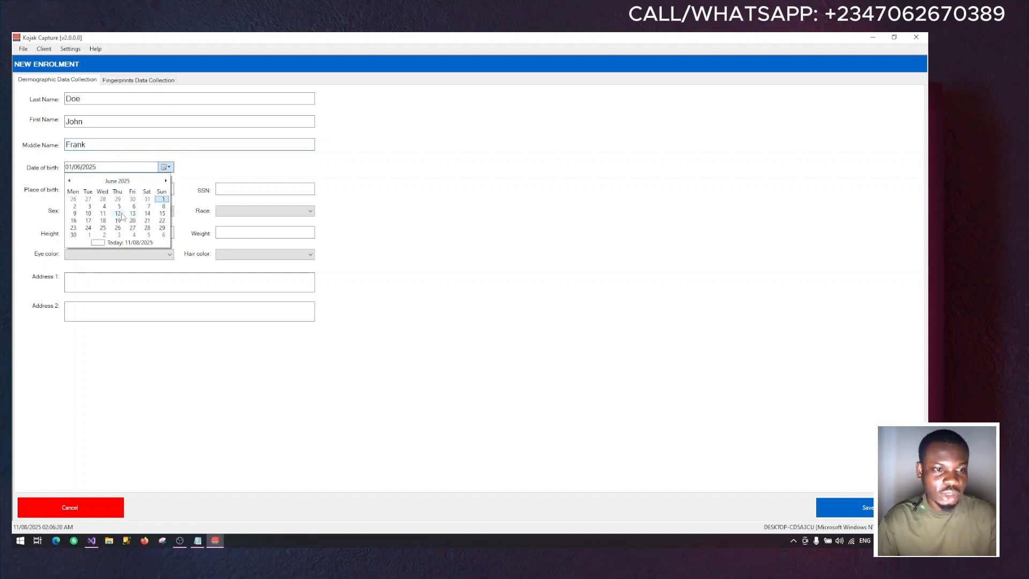
pyautogui.click(119, 214)
pyautogui.click(117, 188)
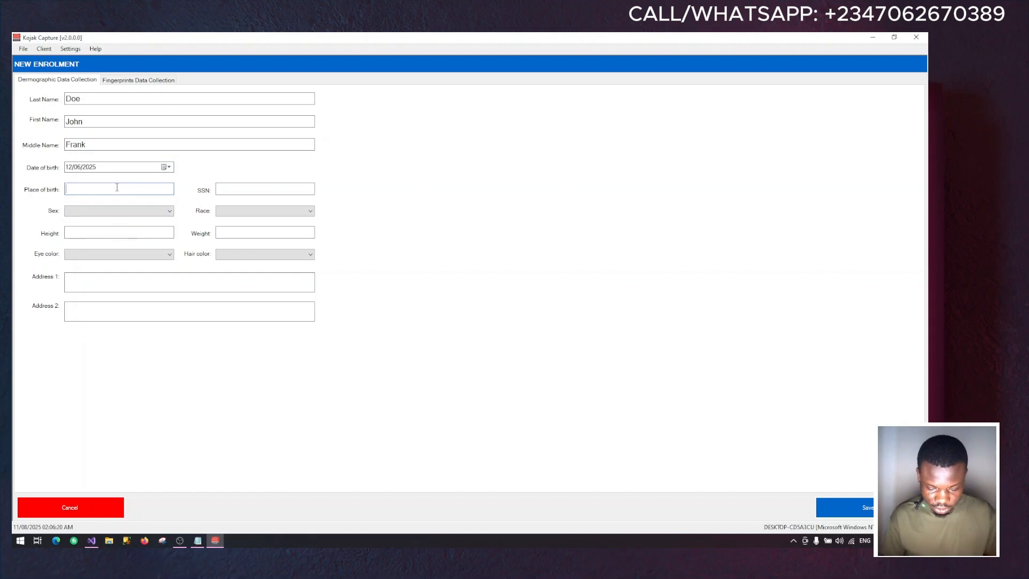
# Step: Enter place of birth New York and the SSN, and set sex Female, race Black
pyautogui.write('New')
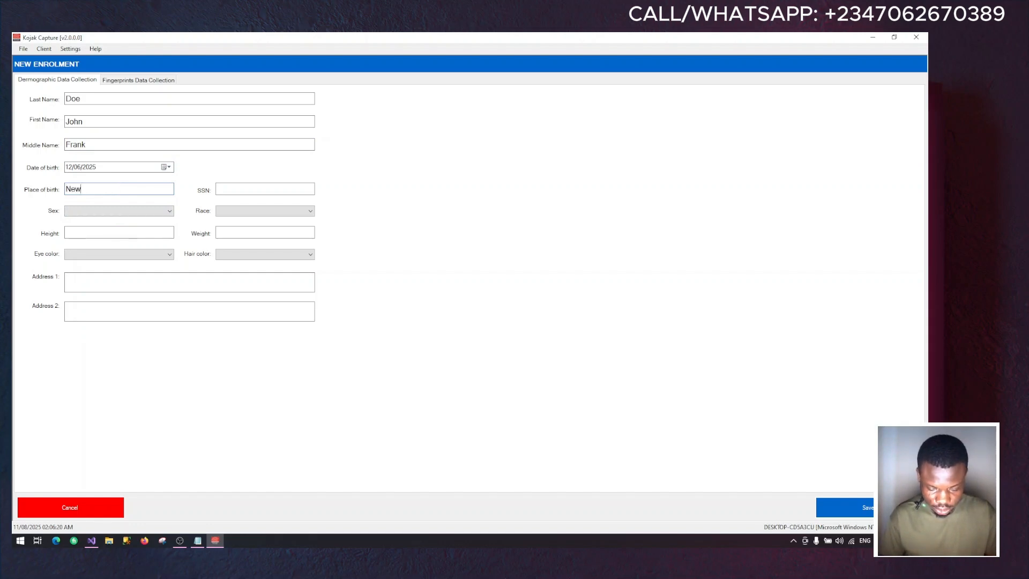
pyautogui.write(' York')
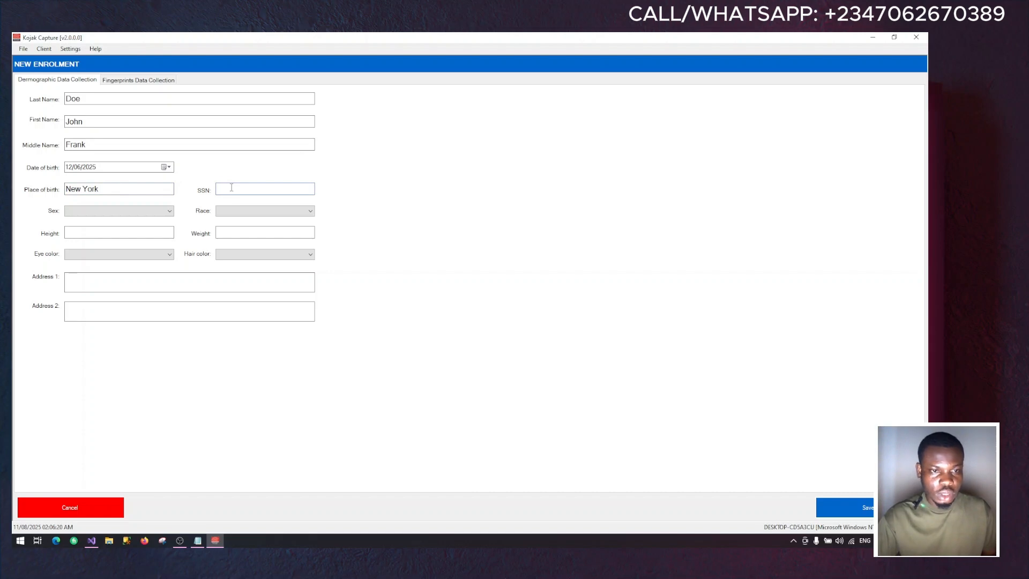
pyautogui.write('151')
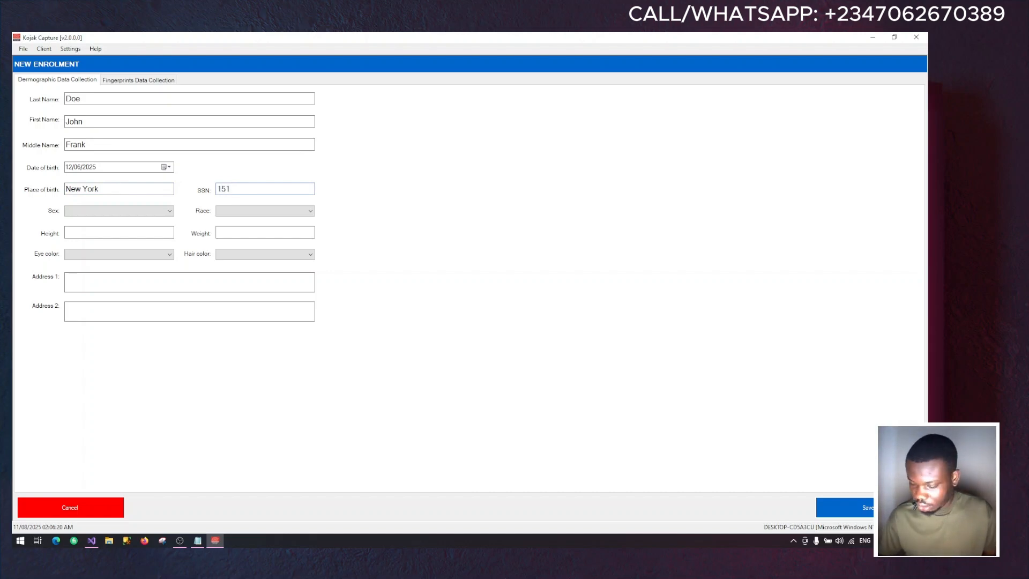
pyautogui.write('-1545')
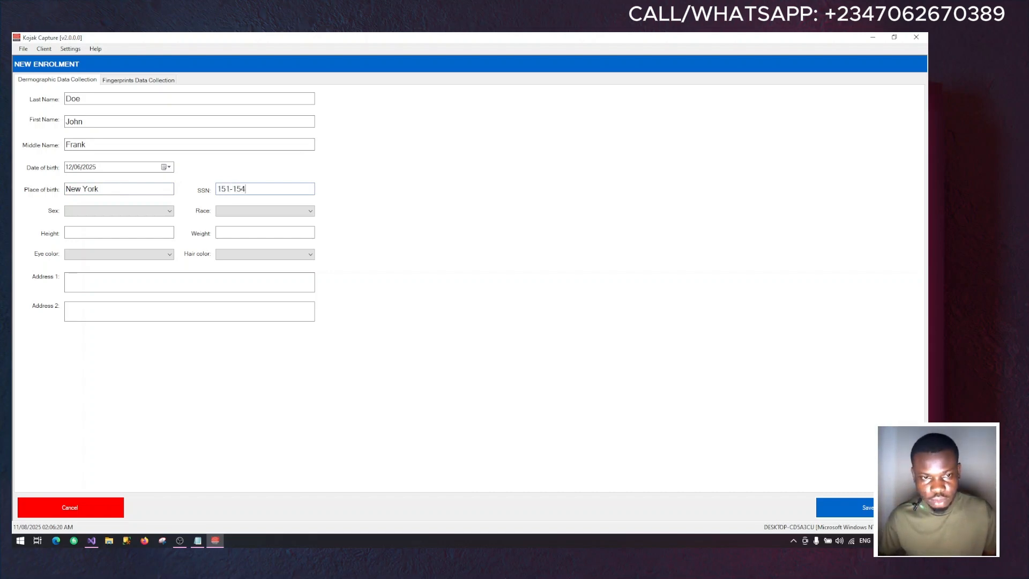
pyautogui.press('BackSpace')
pyautogui.press('BackSpace')
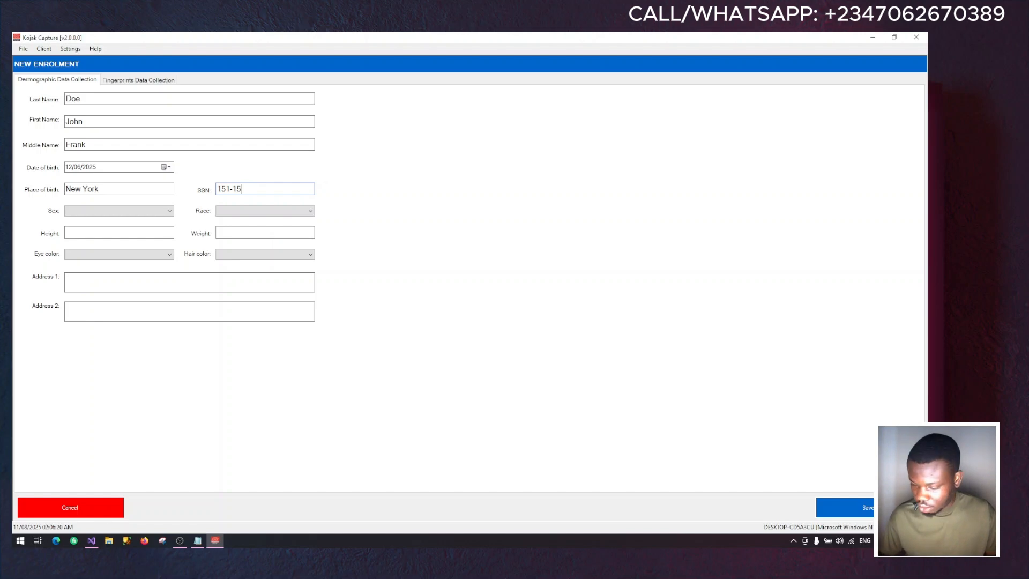
pyautogui.write('-05885')
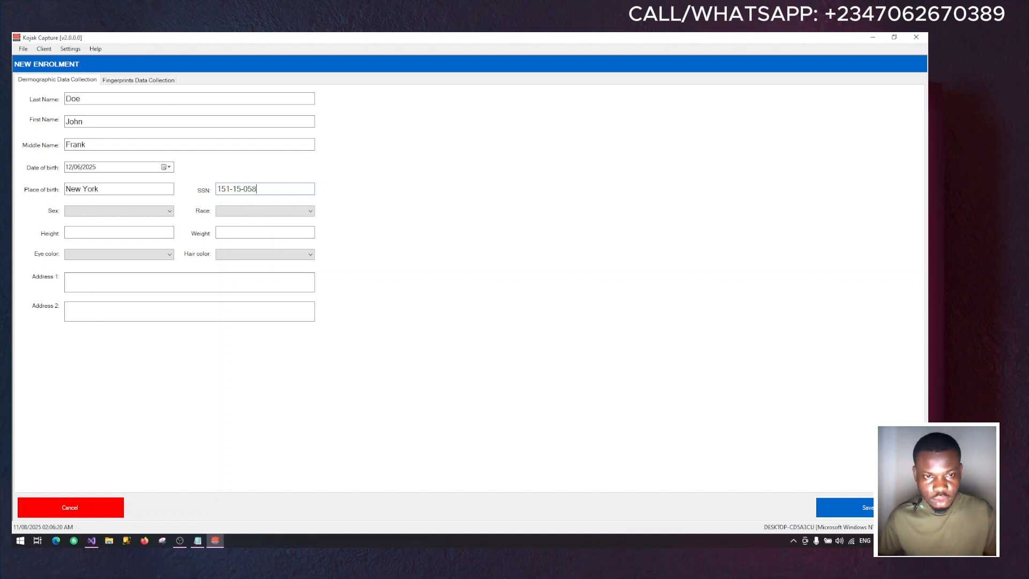
pyautogui.click(154, 211)
pyautogui.click(144, 221)
pyautogui.click(235, 211)
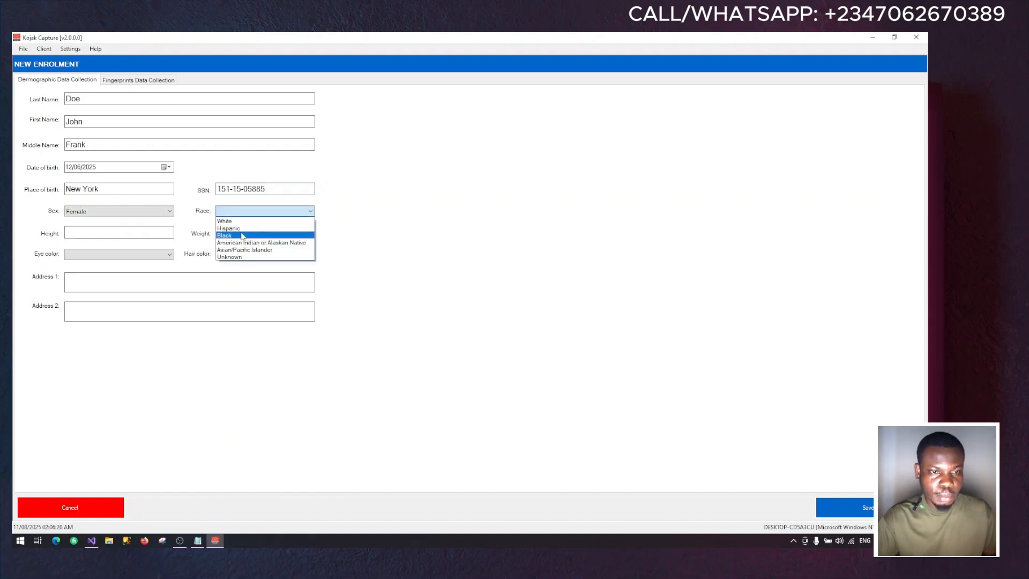
pyautogui.click(240, 235)
# Step: Set height 5'2, weight 80 and eye colour Brown
pyautogui.click(119, 232)
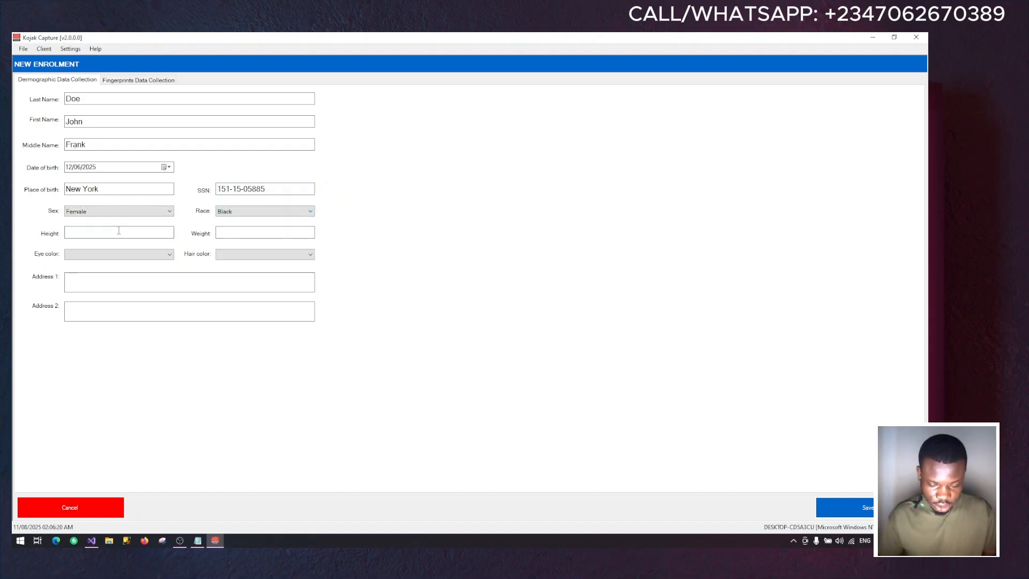
pyautogui.write("5'")
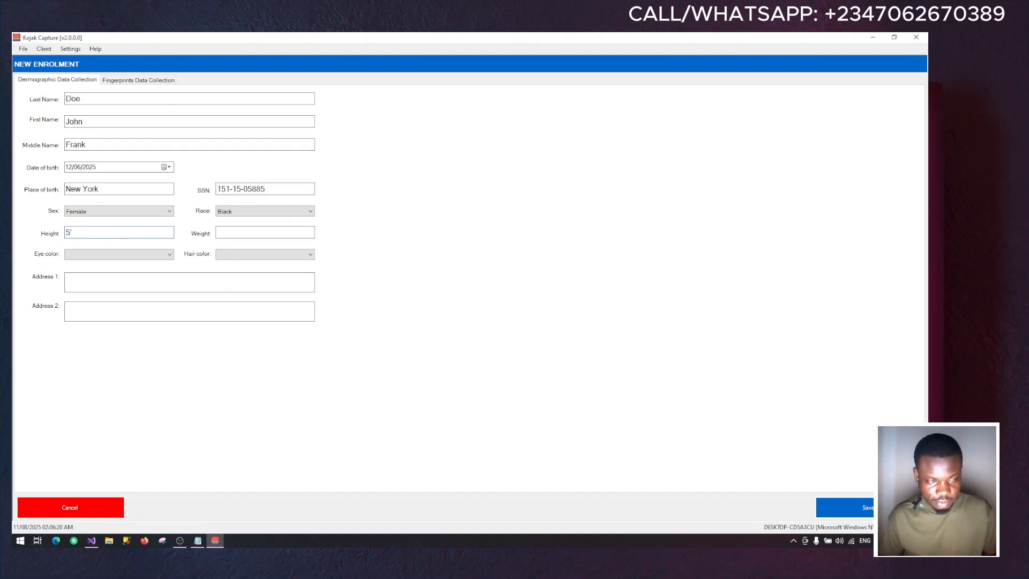
pyautogui.write('2')
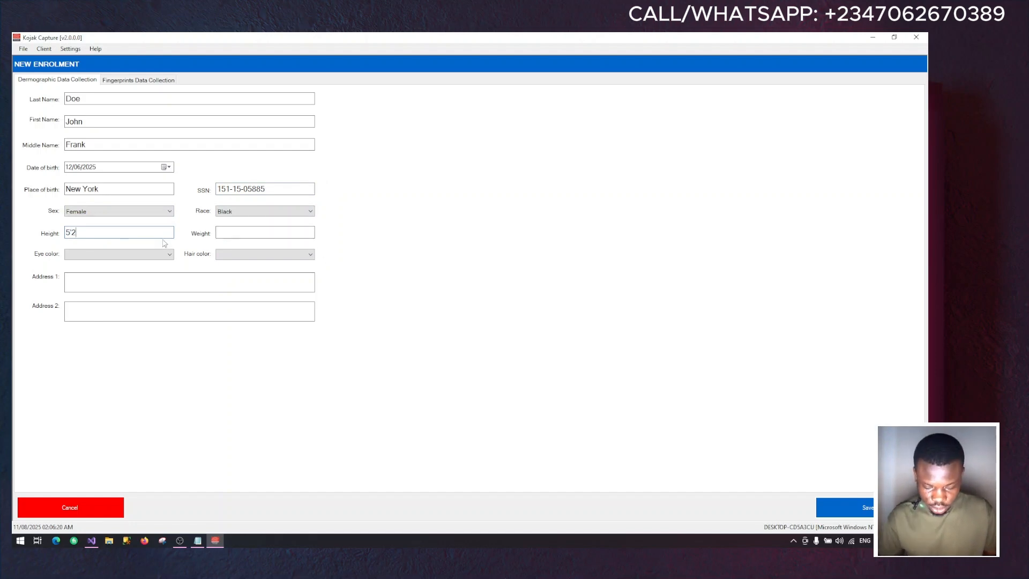
pyautogui.click(273, 234)
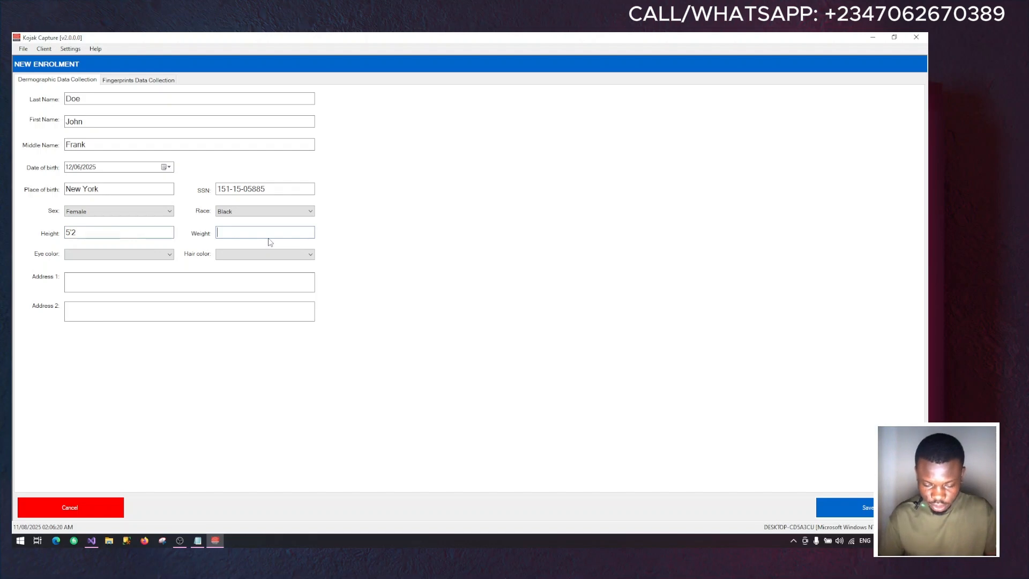
pyautogui.write('80')
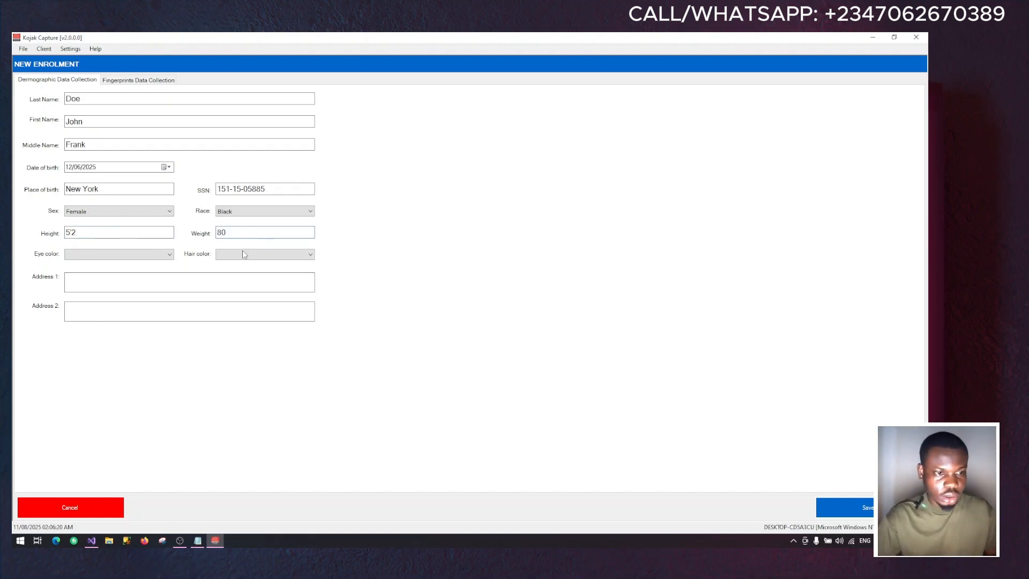
pyautogui.click(168, 254)
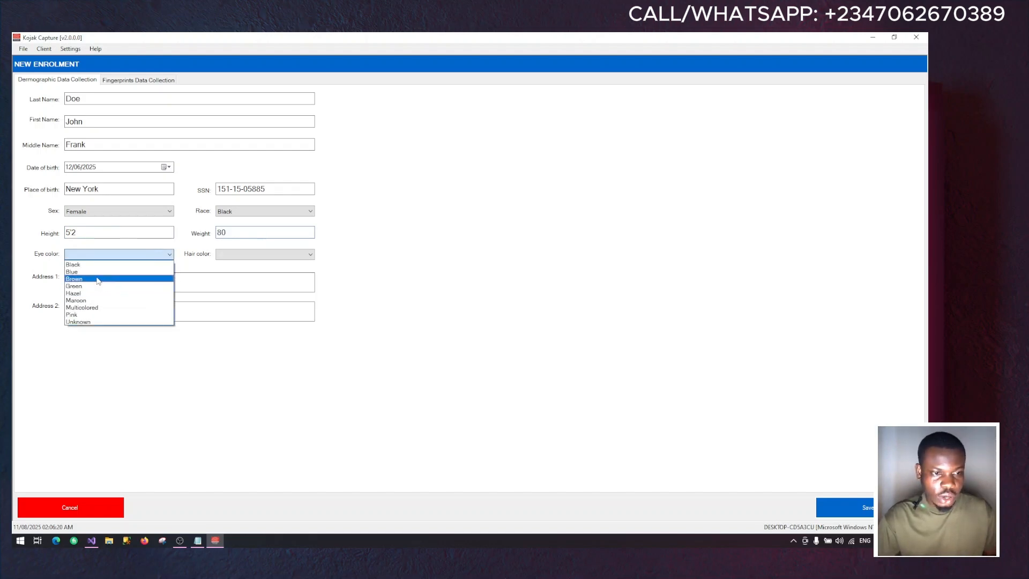
pyautogui.click(95, 278)
pyautogui.click(95, 278)
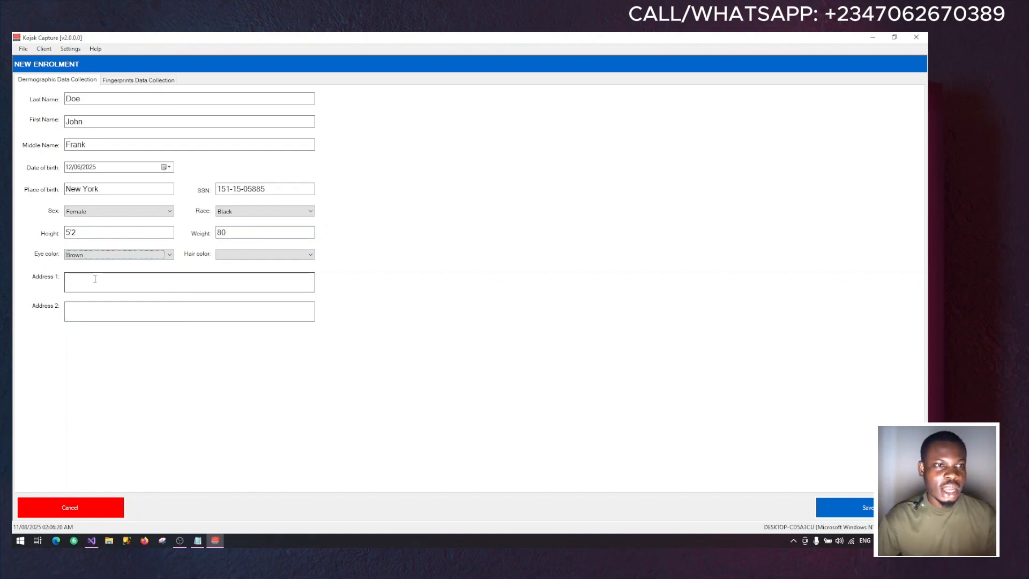
# Step: Set hair colour to Green and begin typing the first address line
pyautogui.click(240, 257)
pyautogui.click(242, 320)
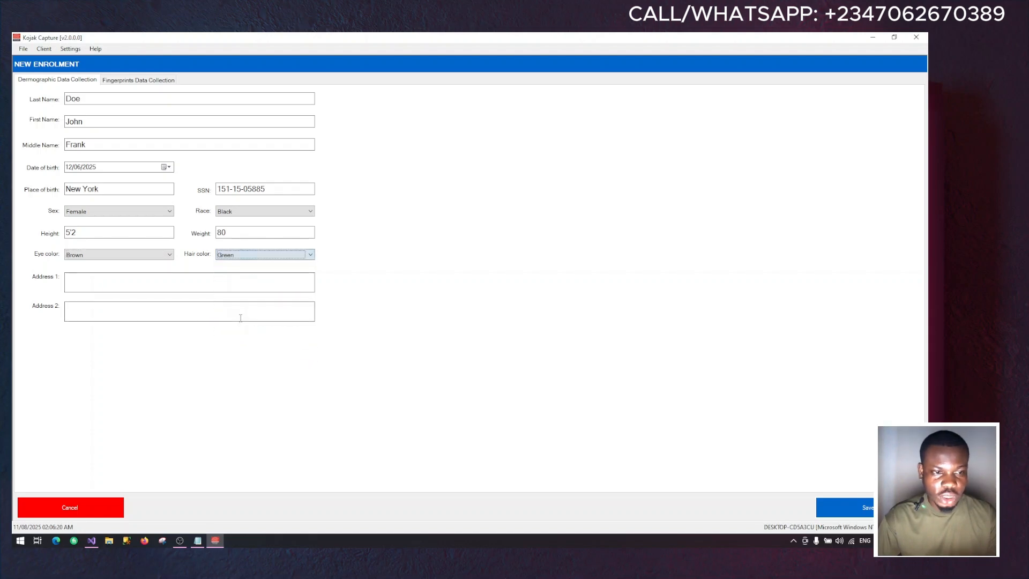
pyautogui.click(99, 287)
pyautogui.write('1')
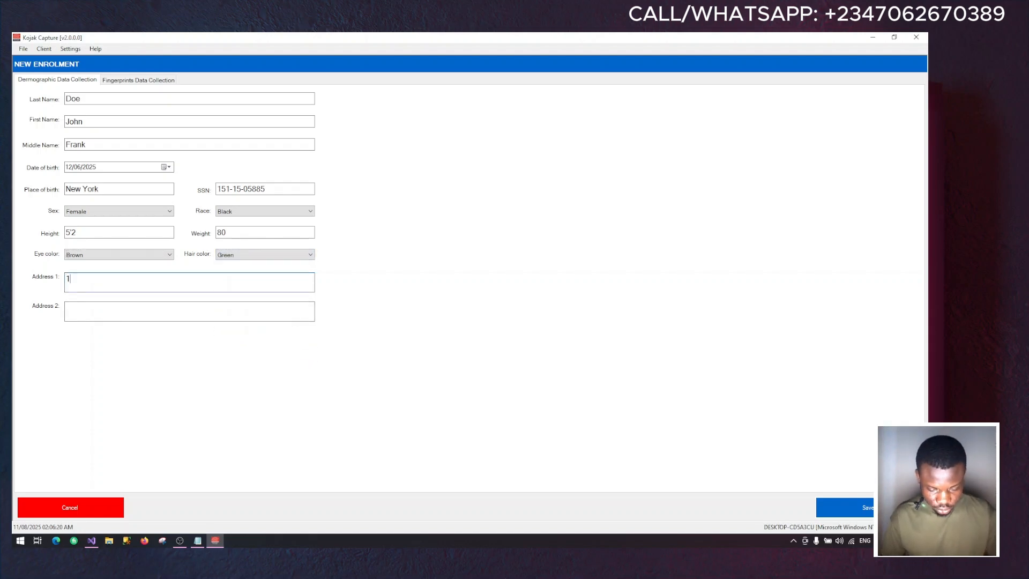
pyautogui.write('23 Any')
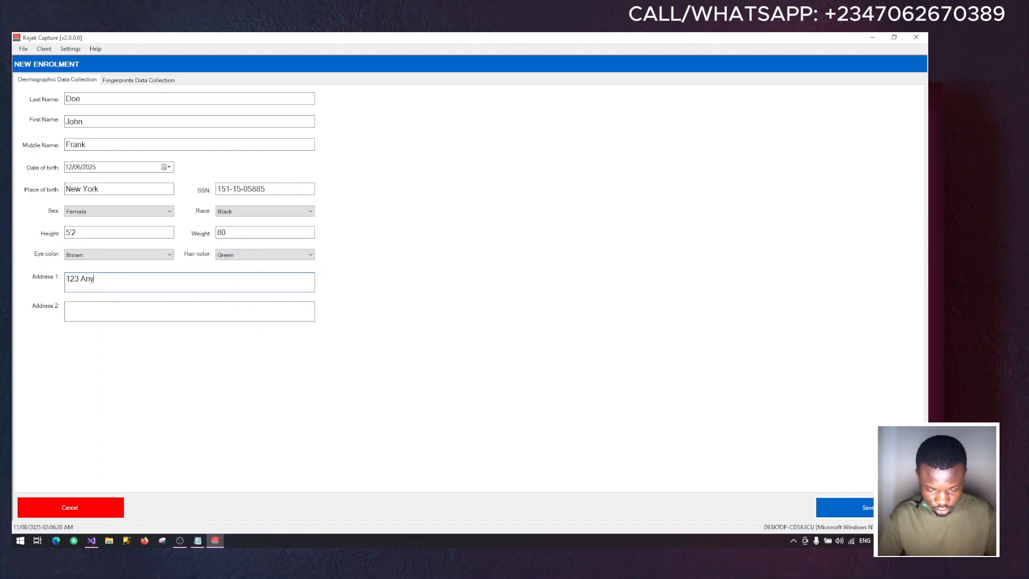
pyautogui.write('whee')
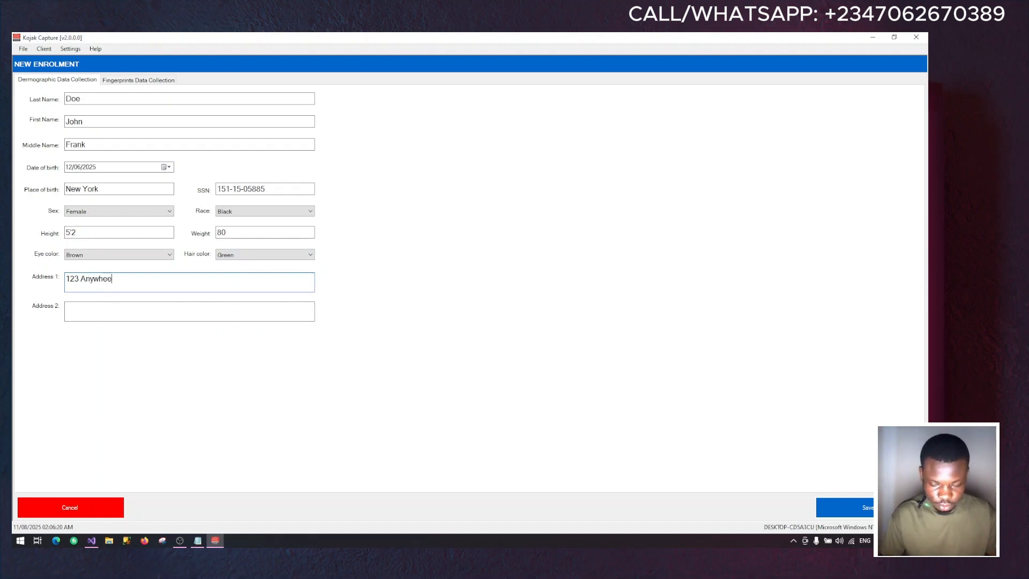
# Step: Fix and finish the US first address line, then enter the Spain second address line
pyautogui.press('BackSpace')
pyautogui.write('re Av')
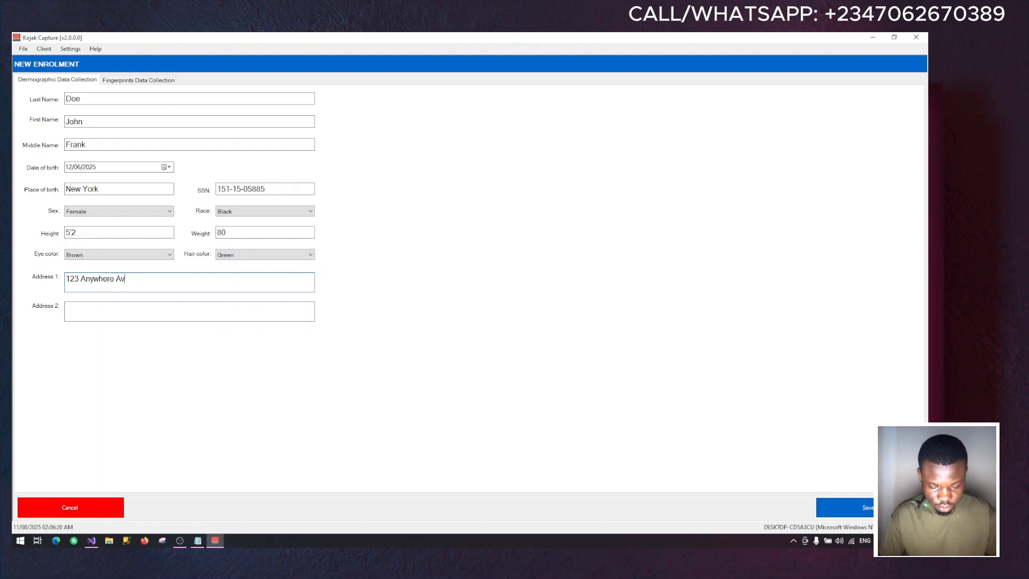
pyautogui.write('enue')
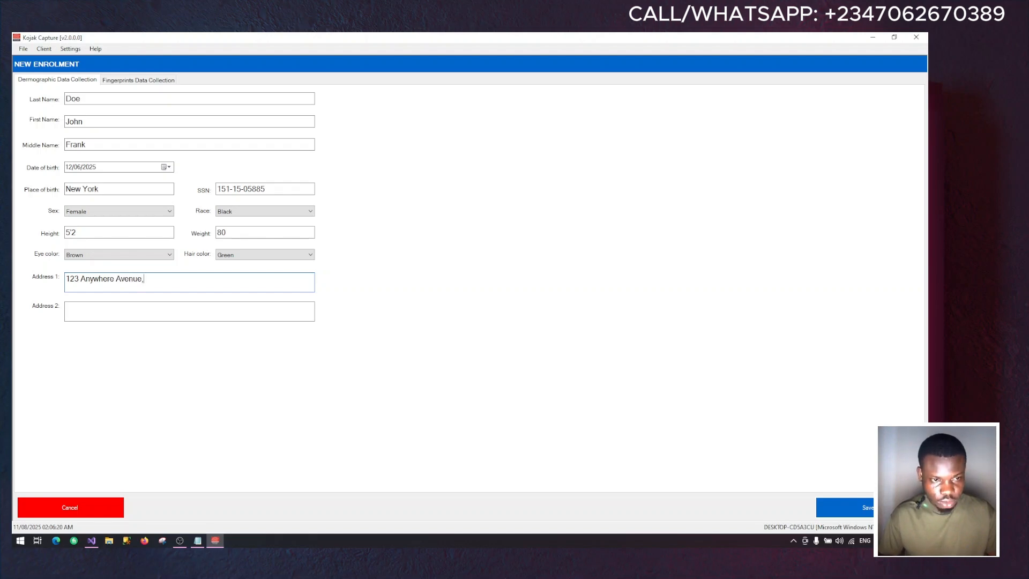
pyautogui.write(', ')
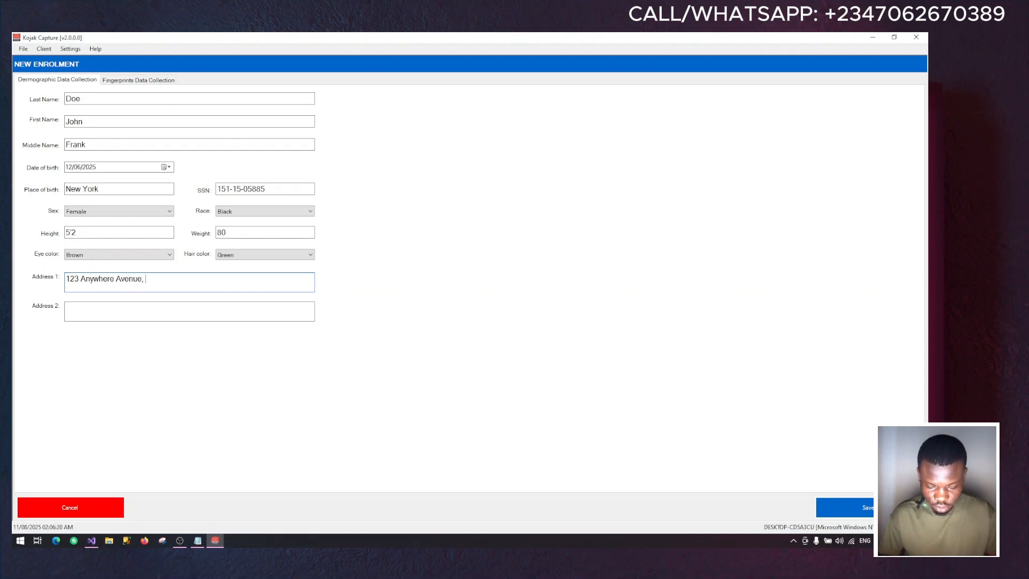
pyautogui.write('US')
pyautogui.click(82, 308)
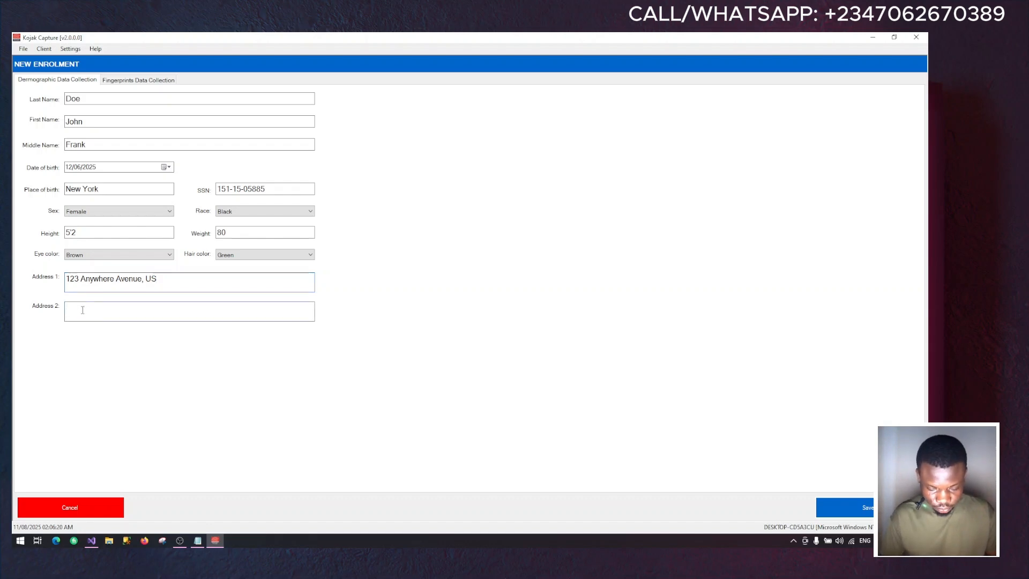
pyautogui.write('123')
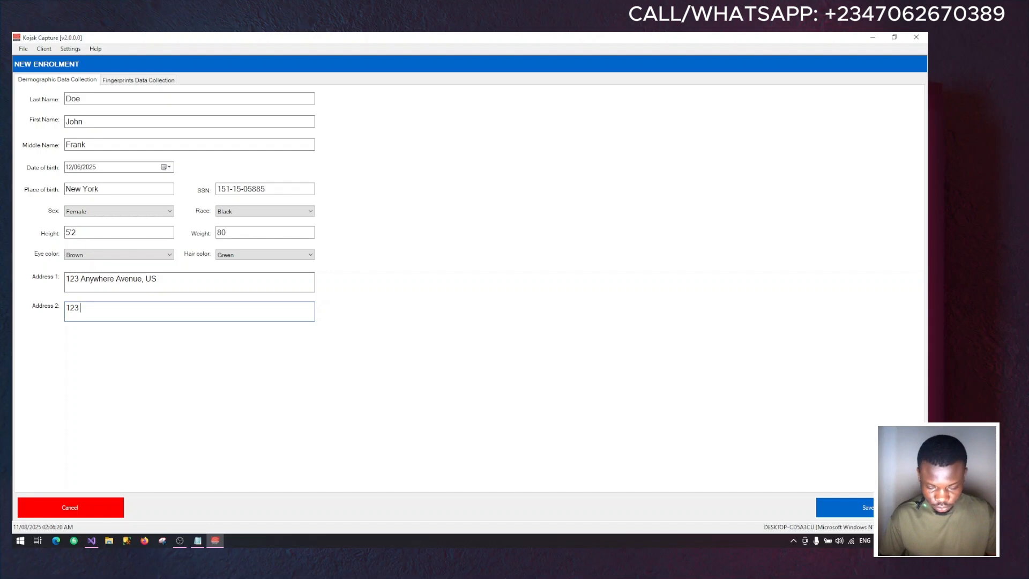
pyautogui.write(' Par')
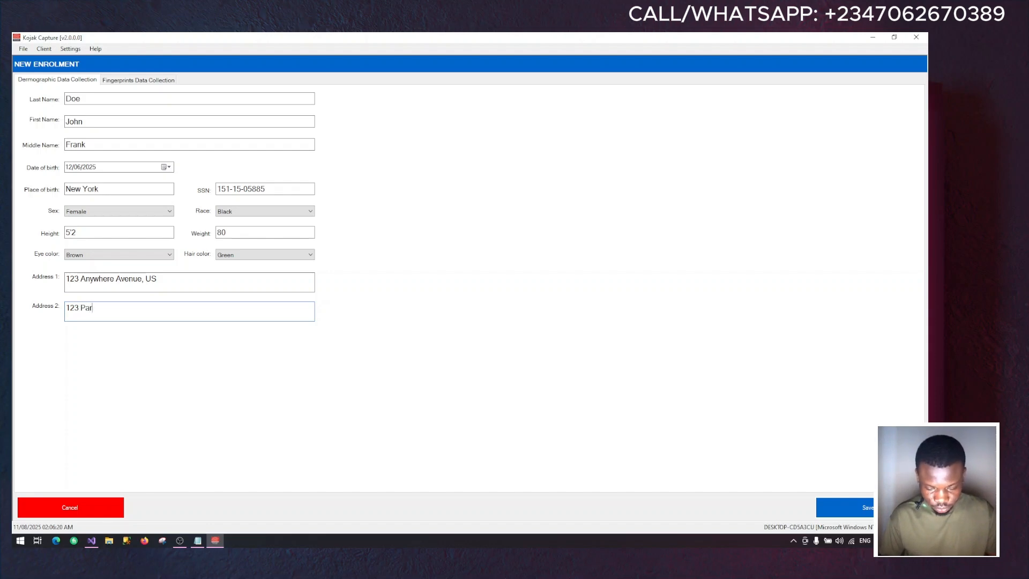
pyautogui.write('k Lane AVenue')
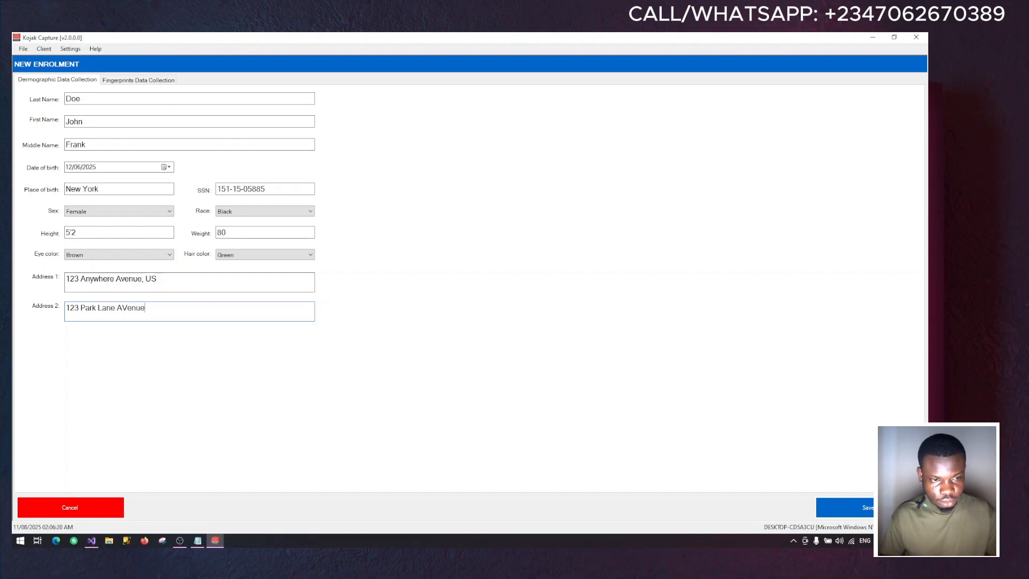
pyautogui.write(', ')
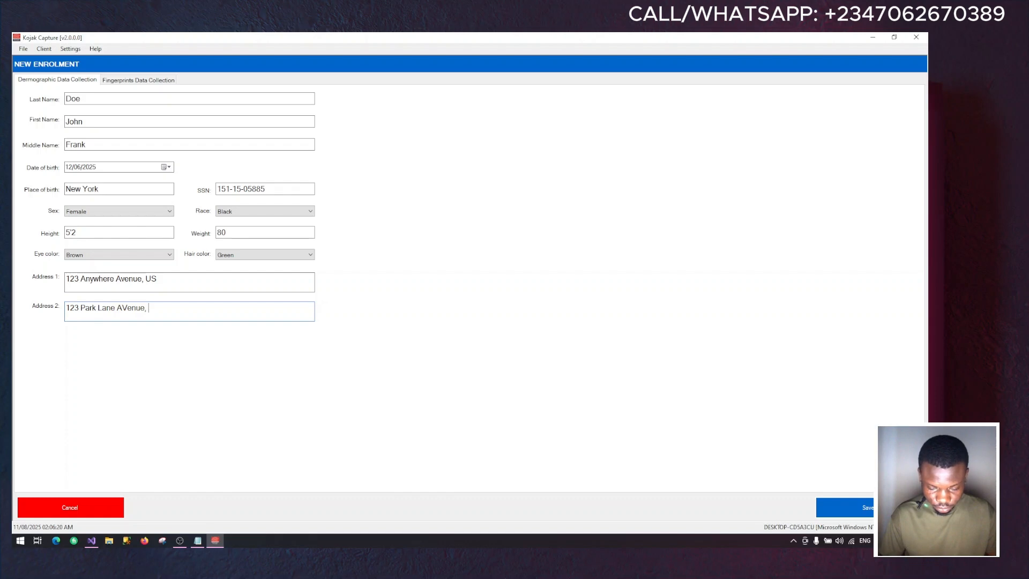
pyautogui.write('Spain')
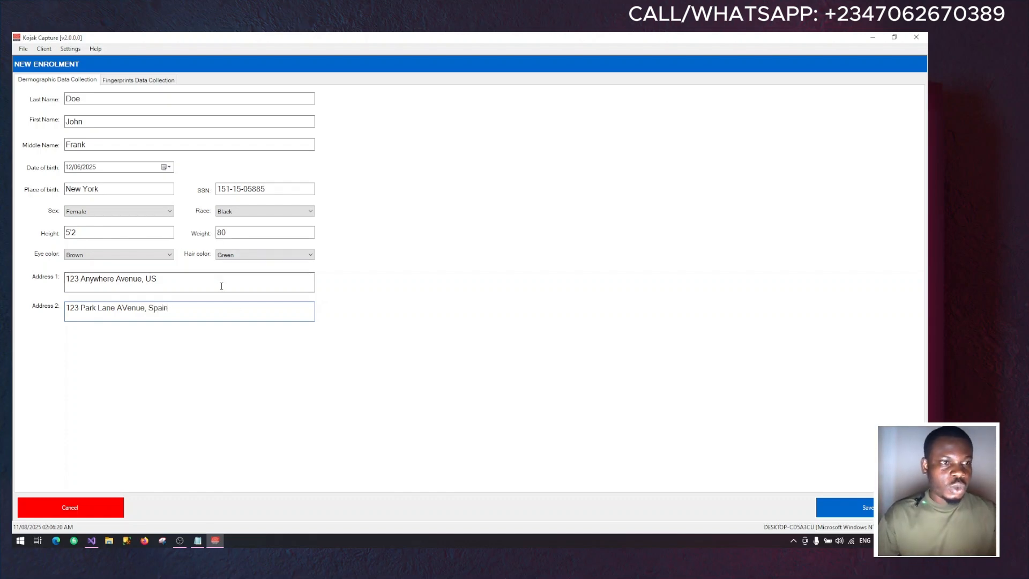
# Step: Switch to the Fingerprints Data Collection page
pyautogui.click(130, 81)
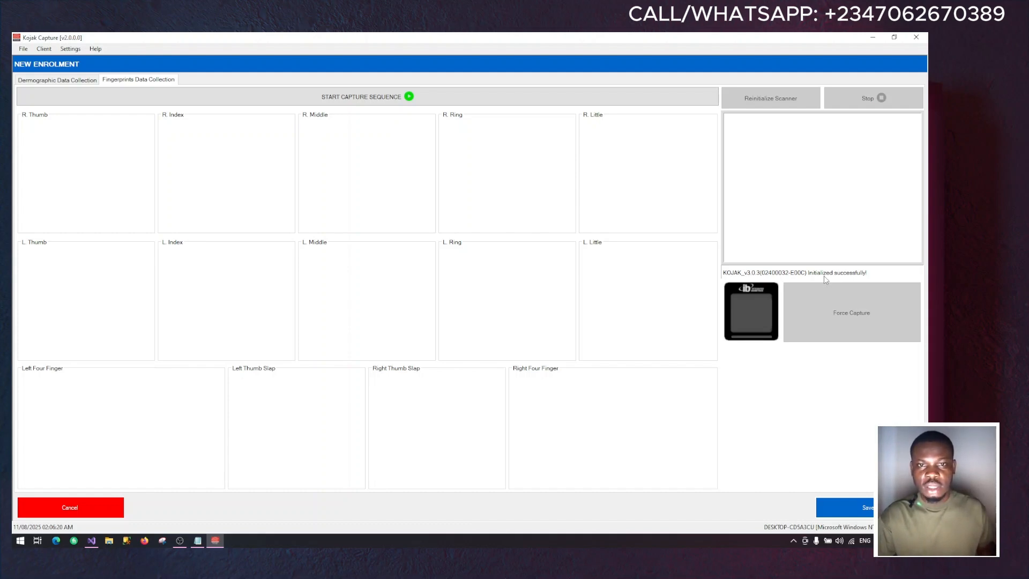
# Step: Start the capture sequence and capture the right thumb print
pyautogui.click(349, 100)
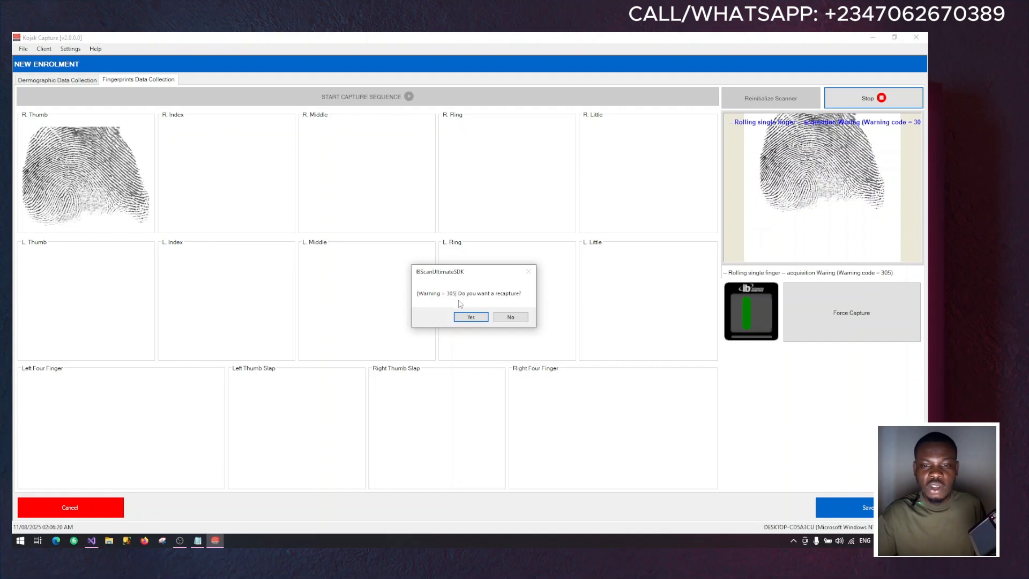
# Step: Recapture the flagged print, then capture the remaining right-hand fingers and the left thumb
pyautogui.click(470, 317)
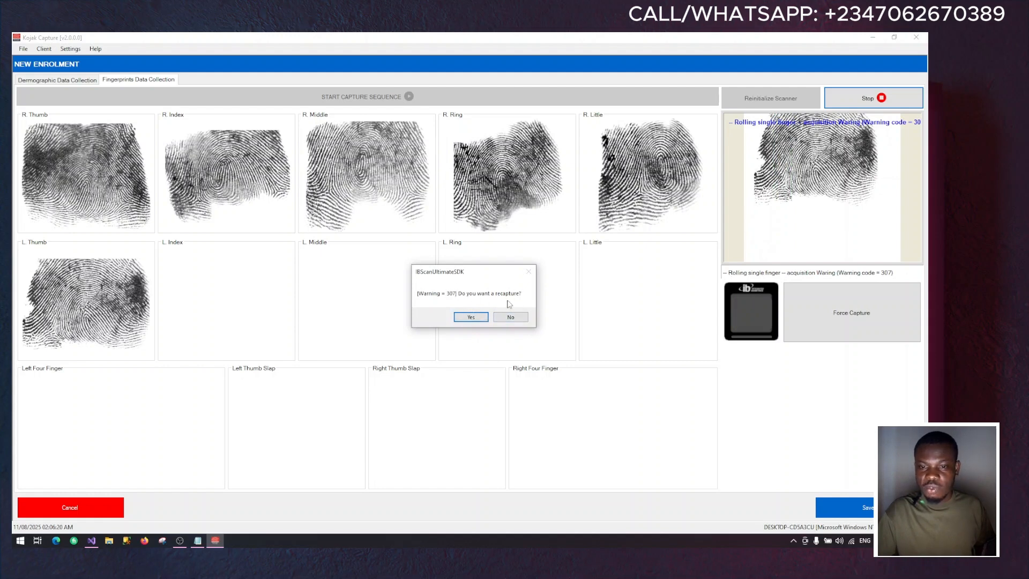
# Step: Decline recapture and capture the remaining left fingers, both thumb slaps and four-finger slaps
pyautogui.click(511, 317)
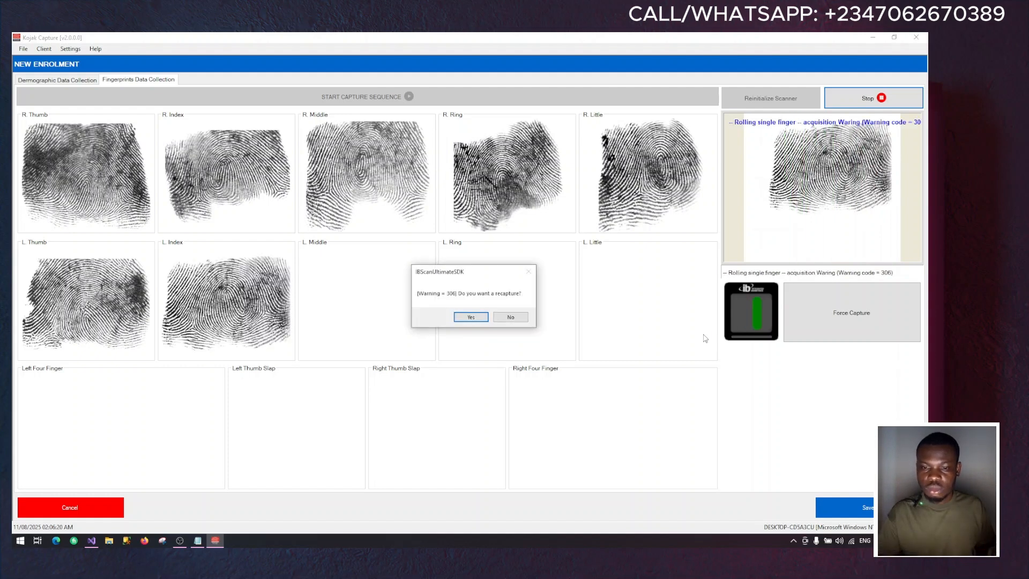
pyautogui.press('Tab')
pyautogui.press('Return')
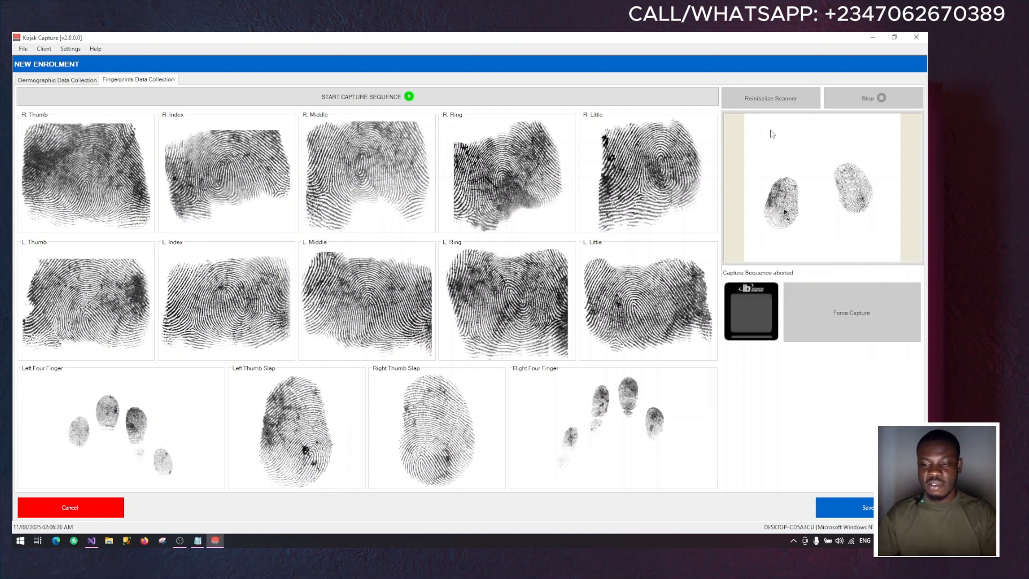
# Step: Save the enrolment, confirm enrolling the client, and acknowledge the Success message
pyautogui.click(858, 508)
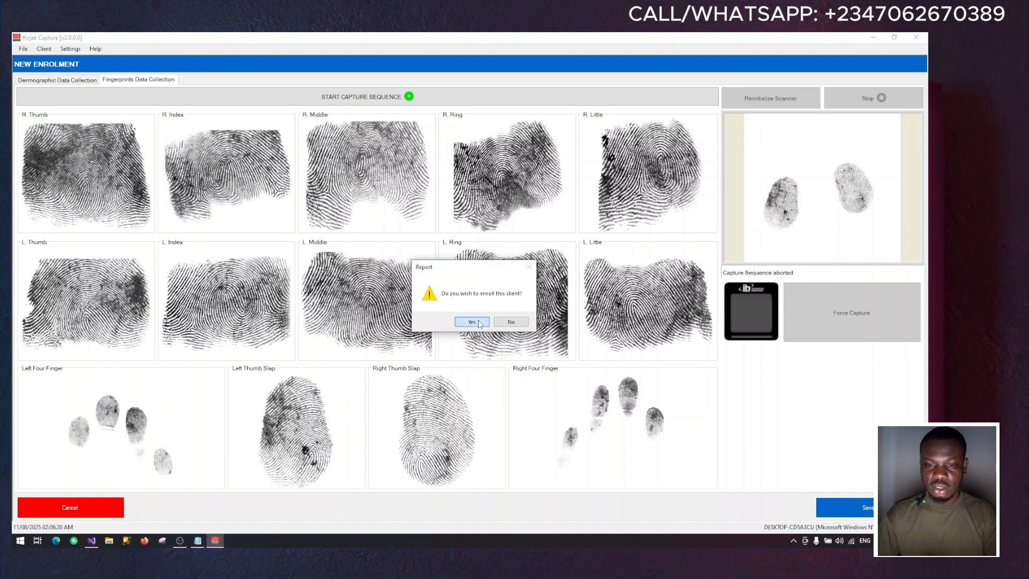
pyautogui.click(479, 322)
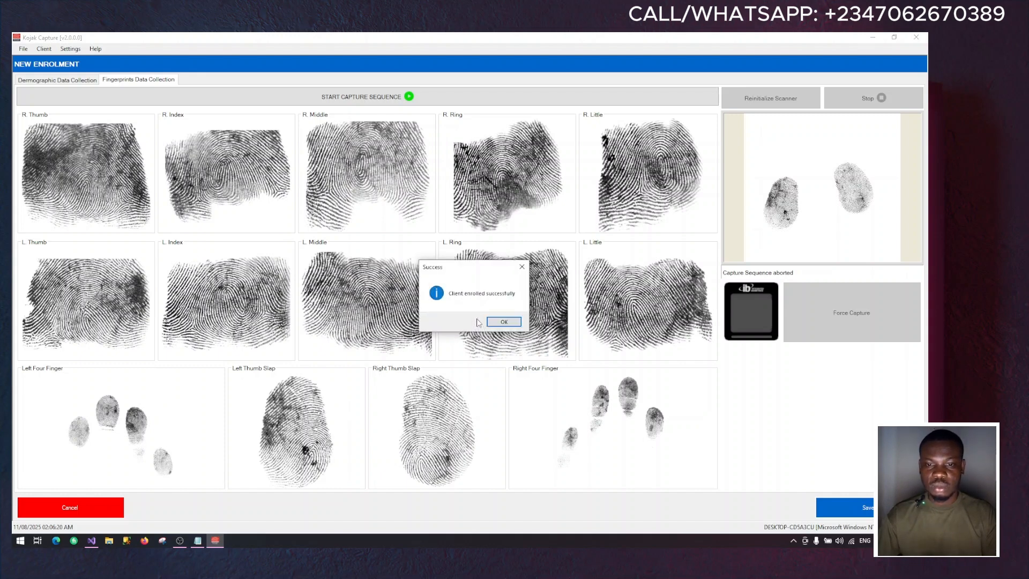
pyautogui.click(504, 322)
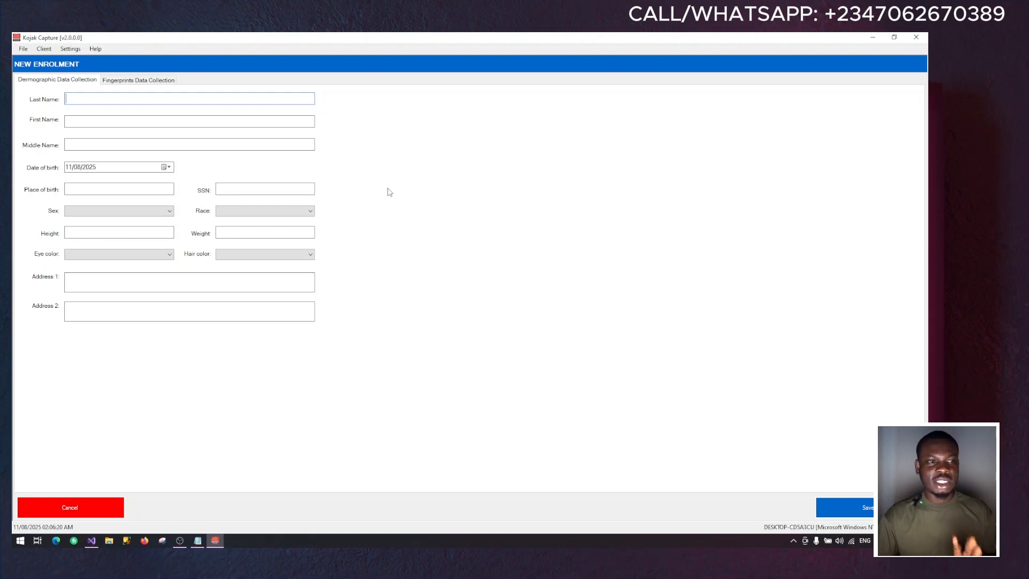
# Step: Open the enrolled clients list and its Enrollment Filter, then close the filter window
pyautogui.click(42, 51)
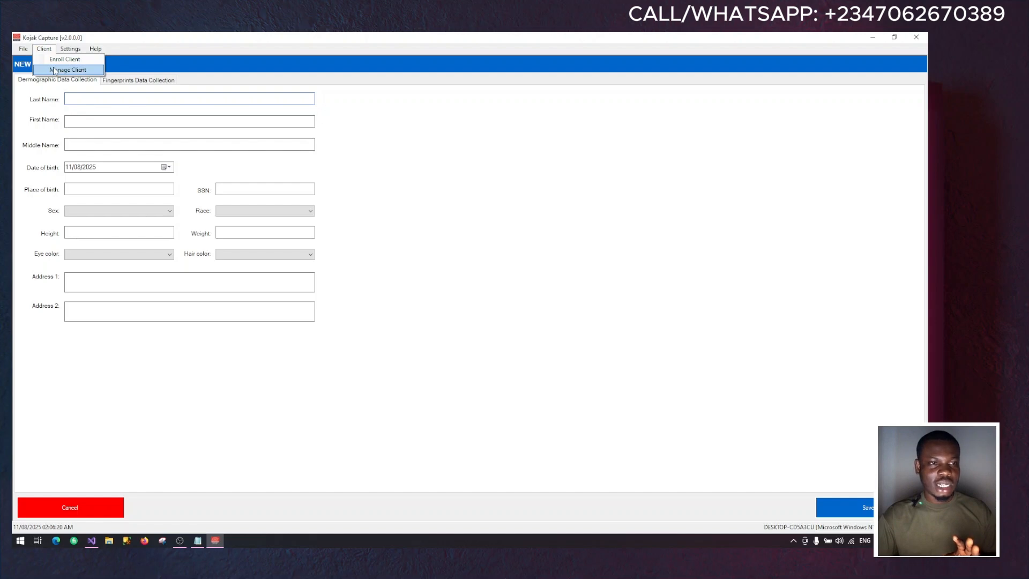
pyautogui.click(54, 70)
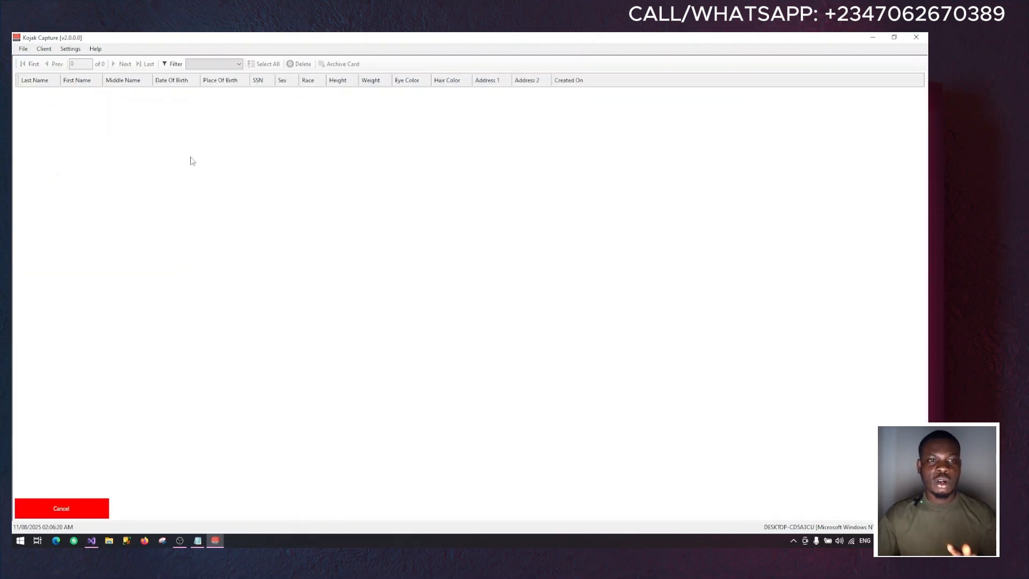
pyautogui.click(173, 64)
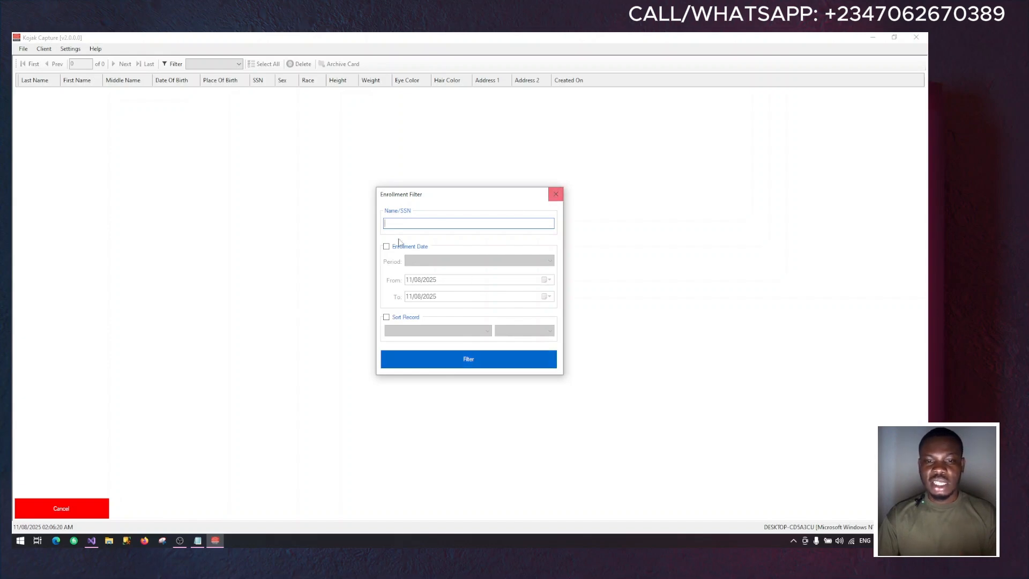
pyautogui.click(555, 194)
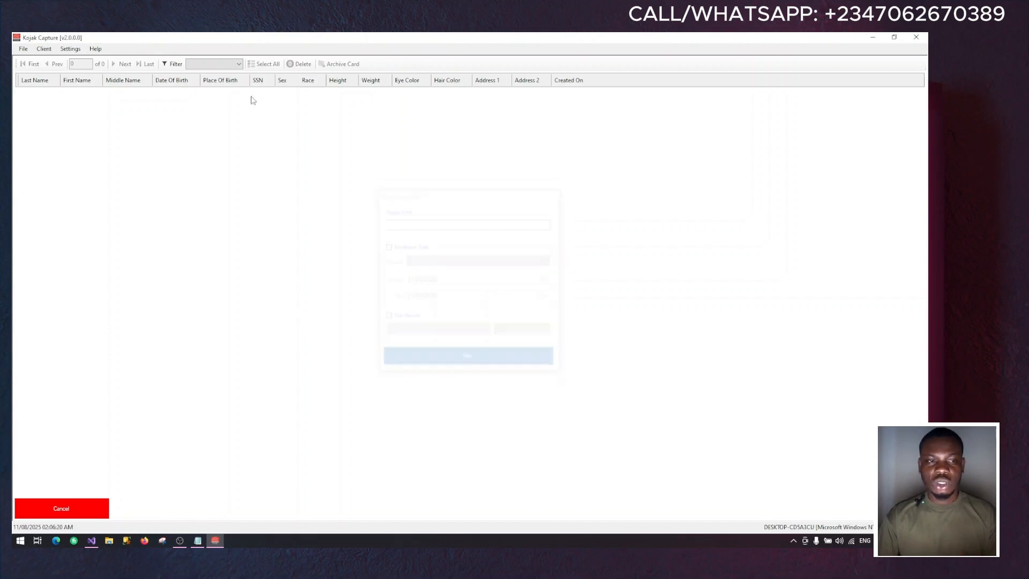
# Step: Filter the client list by Today, Yesterday, This Week, then This Month
pyautogui.click(204, 65)
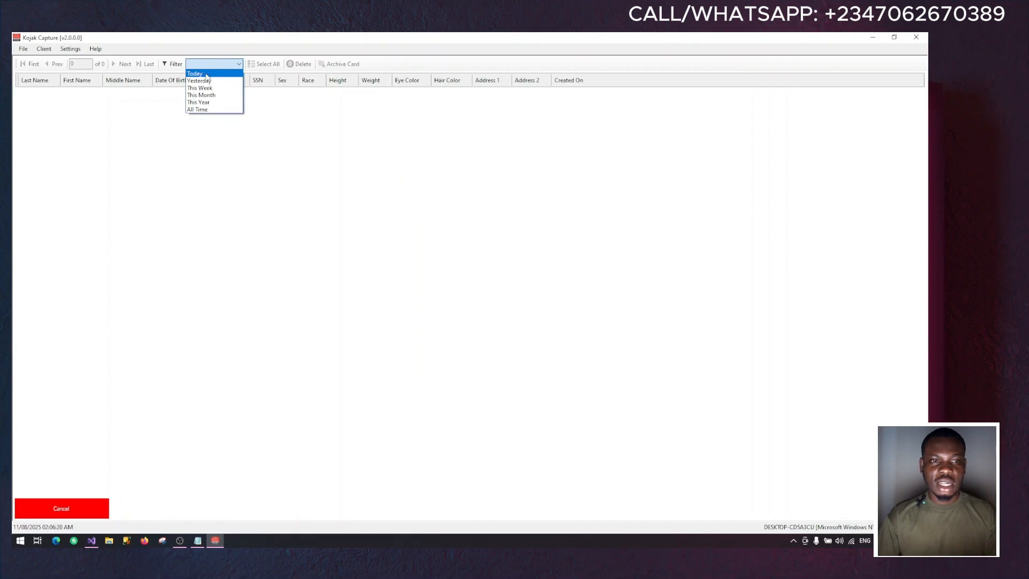
pyautogui.click(208, 76)
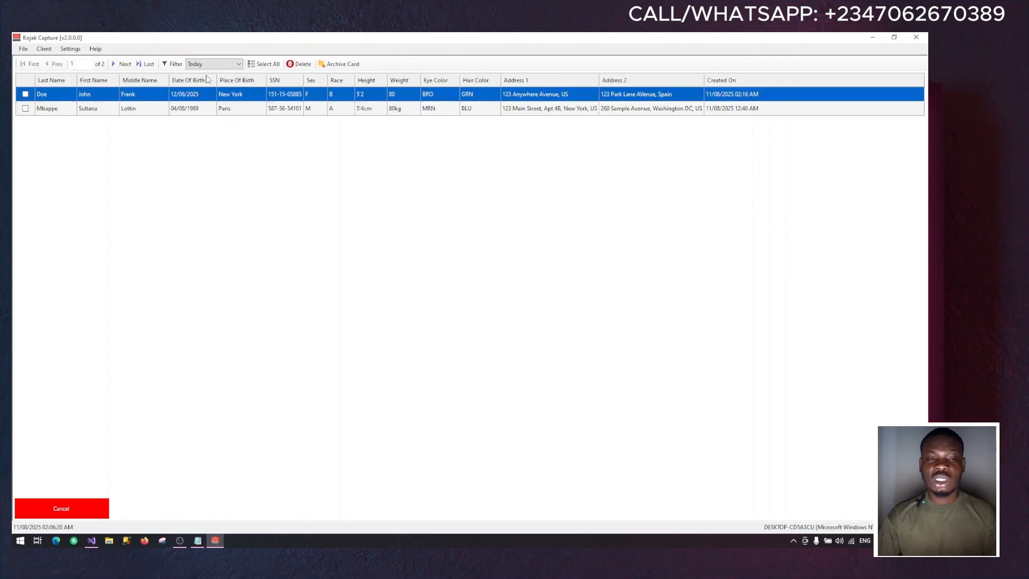
pyautogui.click(212, 65)
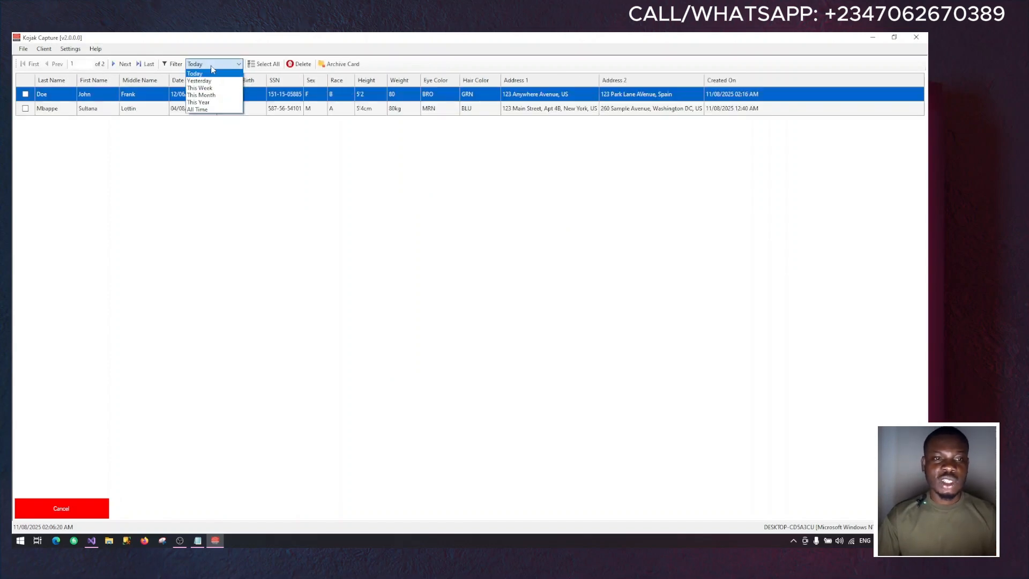
pyautogui.click(212, 81)
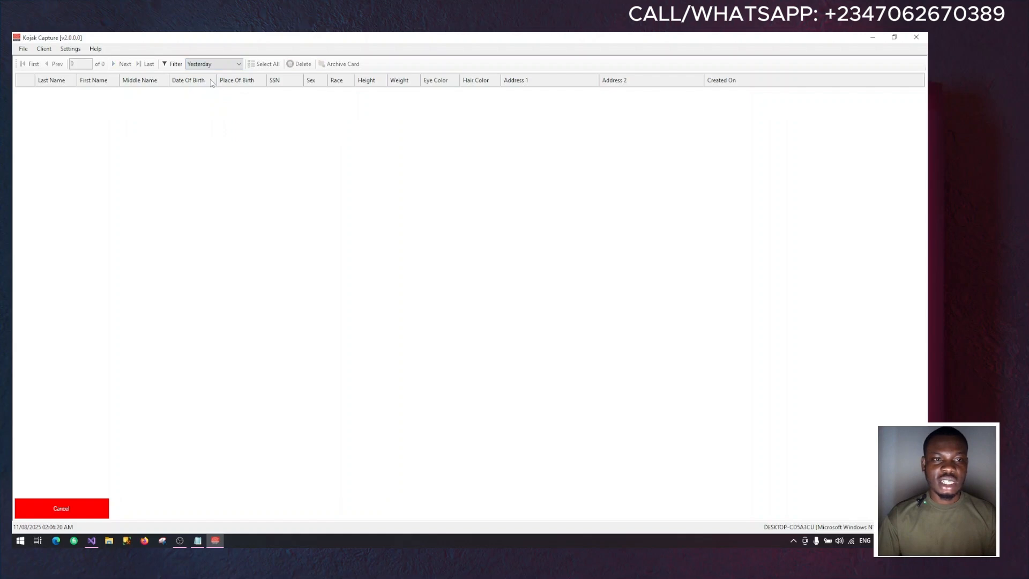
pyautogui.click(213, 66)
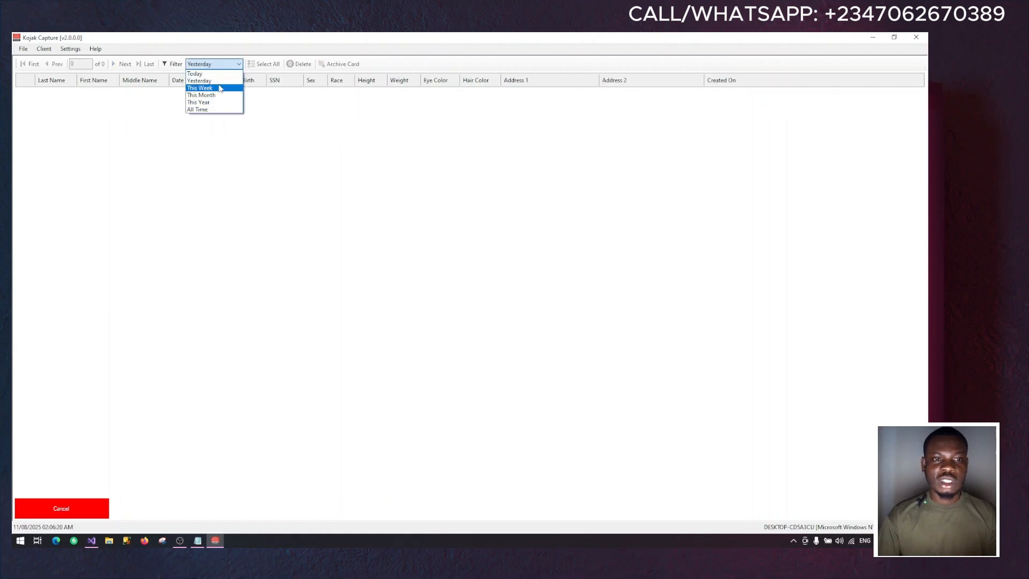
pyautogui.click(214, 87)
pyautogui.click(217, 67)
pyautogui.click(212, 95)
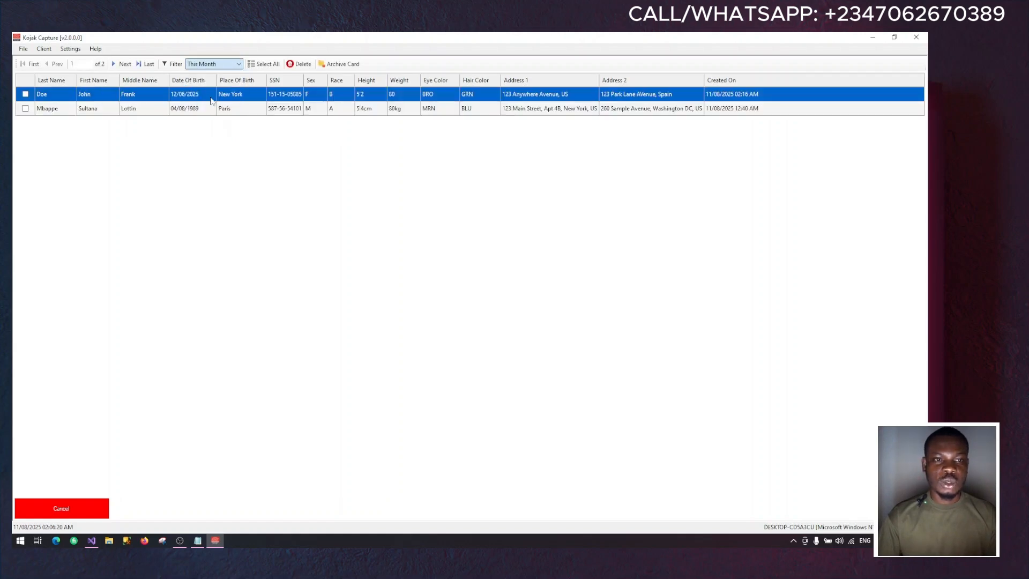
# Step: Filter by This Year and All Time, then return the filter to Today
pyautogui.click(213, 64)
pyautogui.click(201, 102)
pyautogui.click(204, 65)
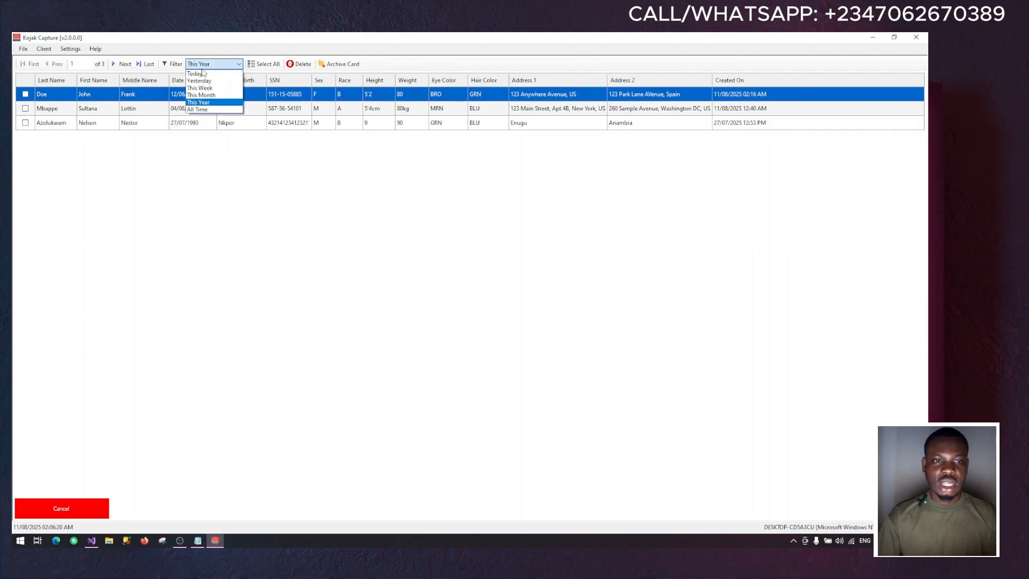
pyautogui.click(213, 109)
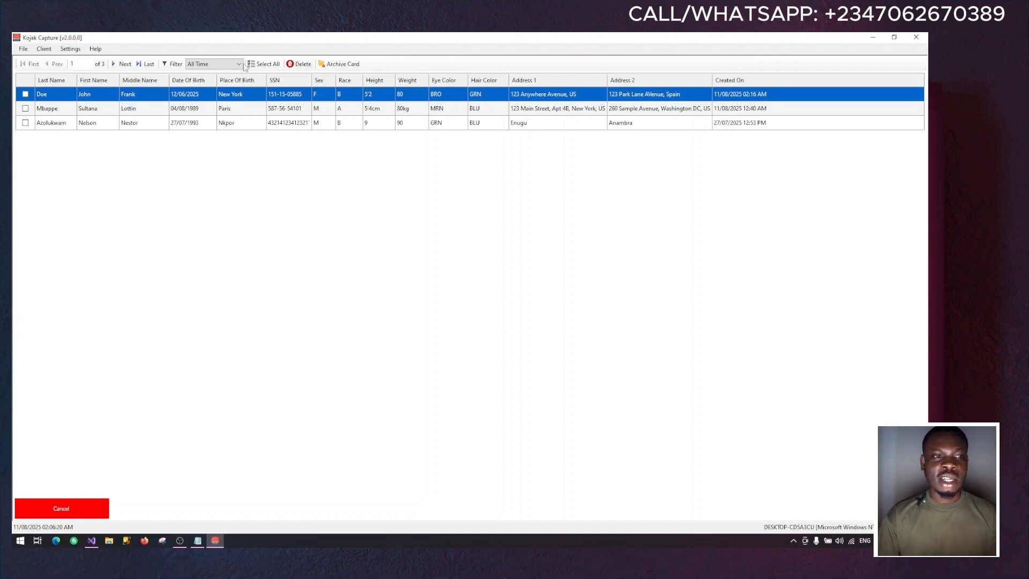
pyautogui.click(217, 64)
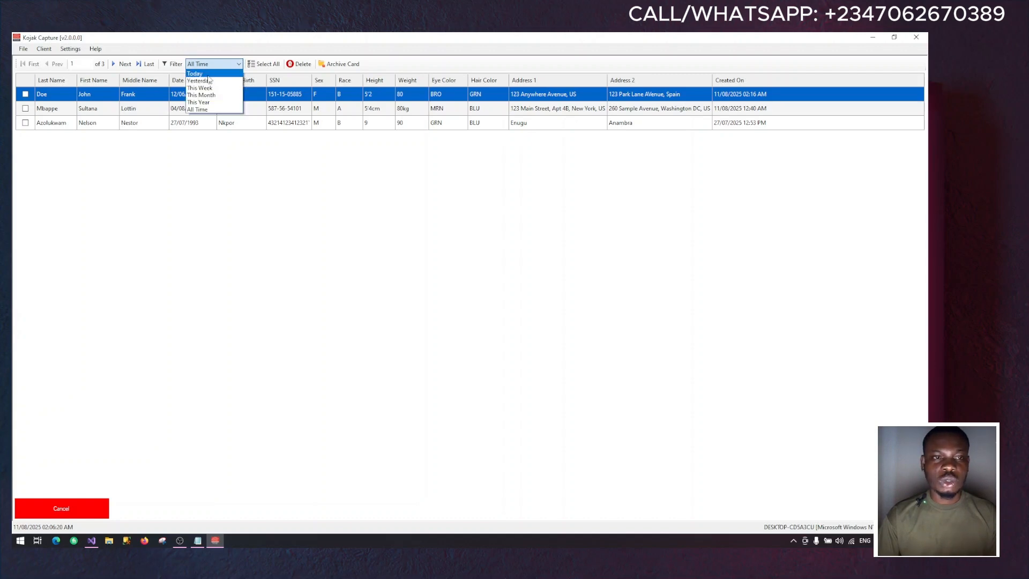
pyautogui.click(225, 78)
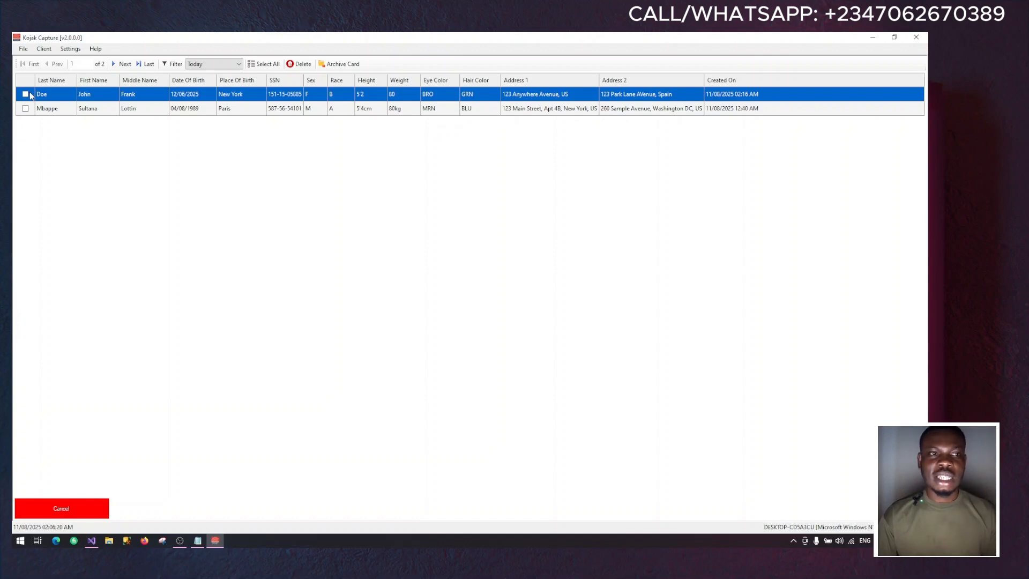
# Step: Save the application settings with FD-258 Format as the card template and acknowledge the confirmation
pyautogui.click(70, 49)
pyautogui.click(94, 64)
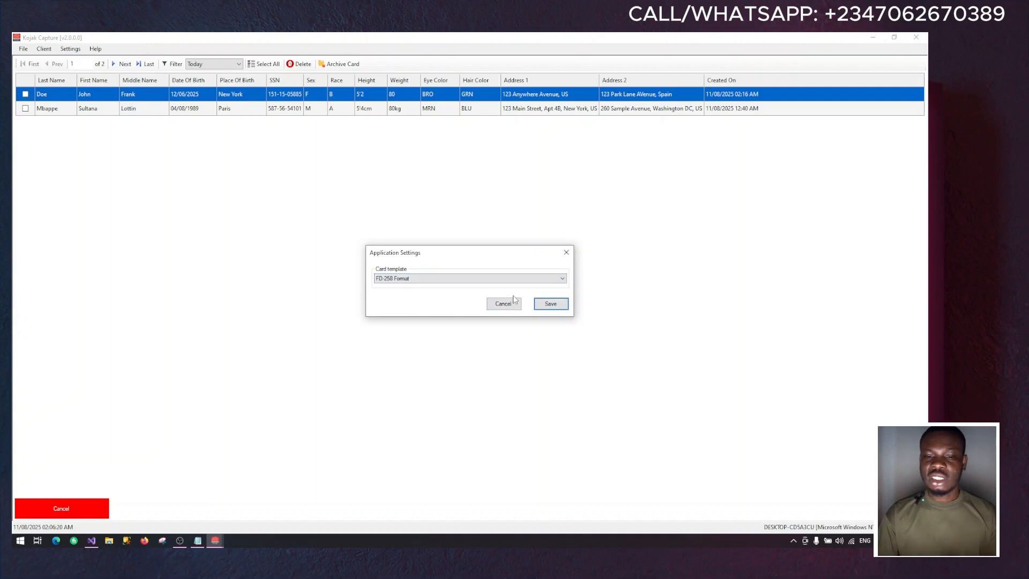
pyautogui.click(549, 302)
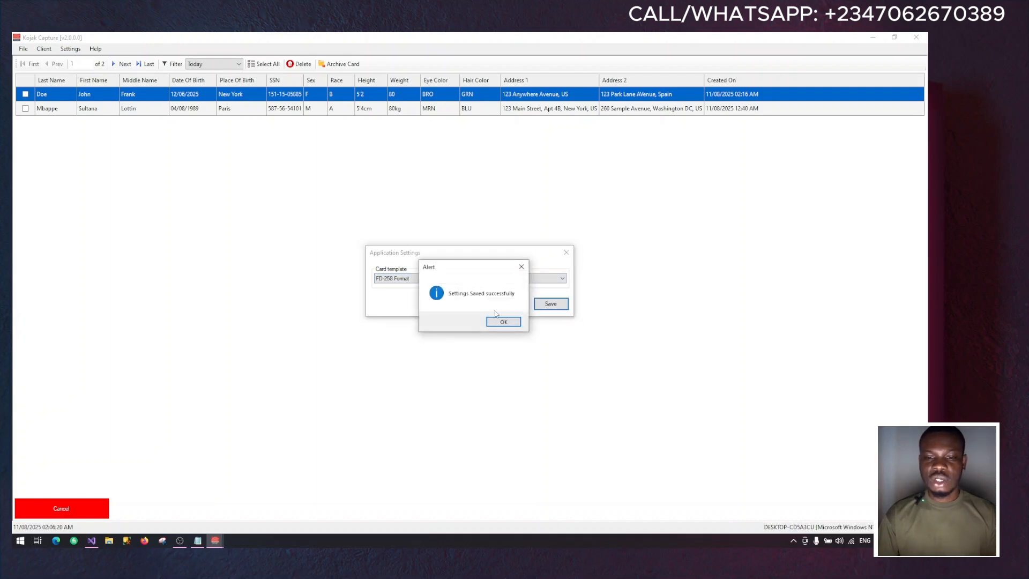
pyautogui.click(504, 322)
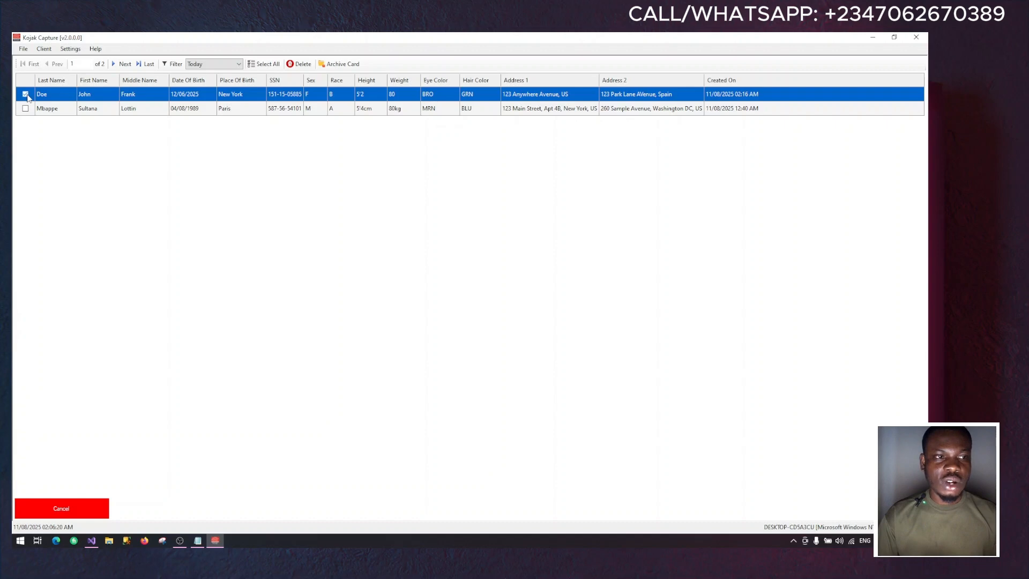
# Step: Archive the ticked client's card as FD 258 Card.zip in the Desktop's Demo folder
pyautogui.click(338, 65)
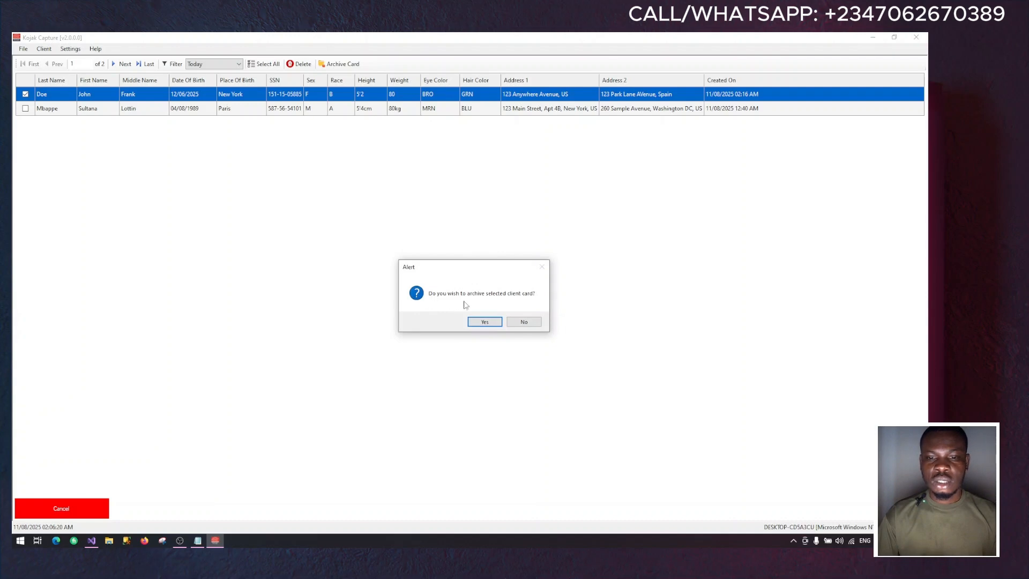
pyautogui.click(493, 323)
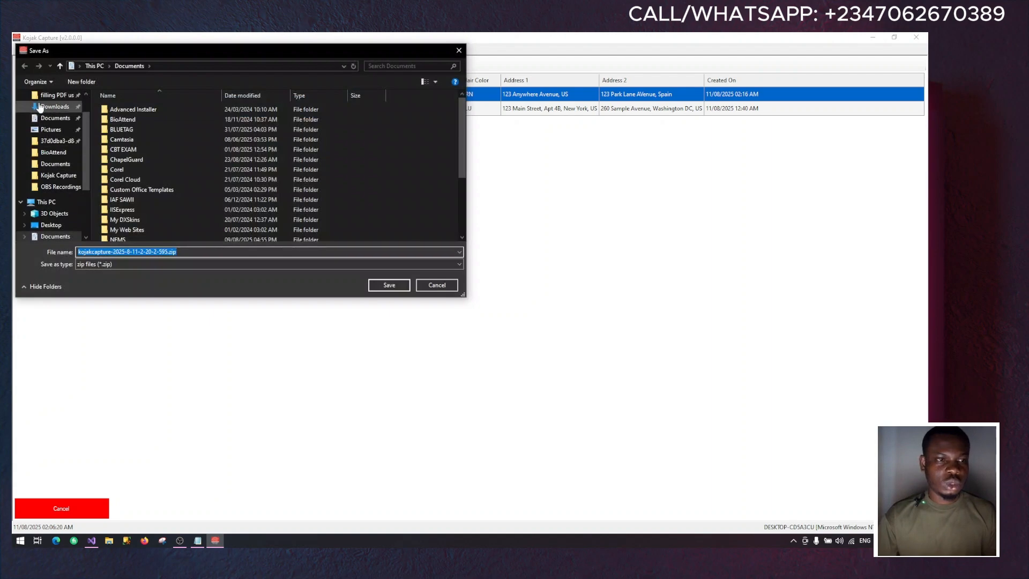
pyautogui.click(43, 202)
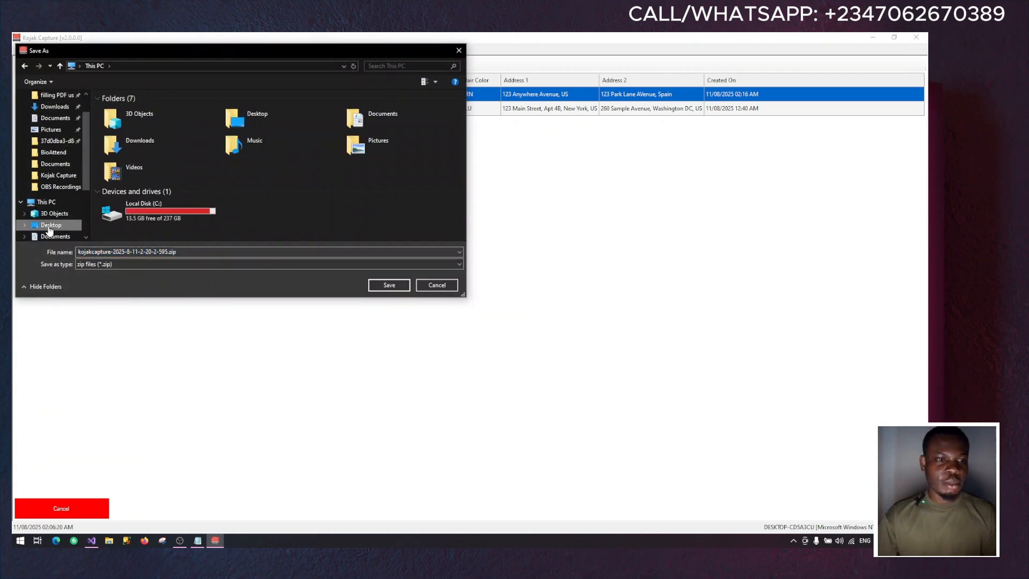
pyautogui.click(48, 227)
pyautogui.doubleClick(121, 120)
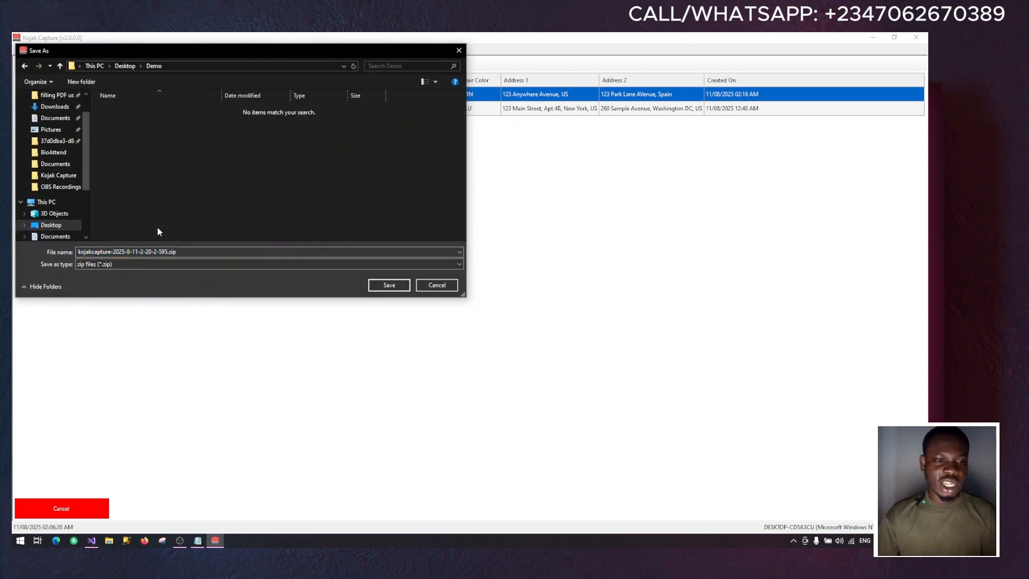
pyautogui.click(168, 252)
pyautogui.click(168, 252)
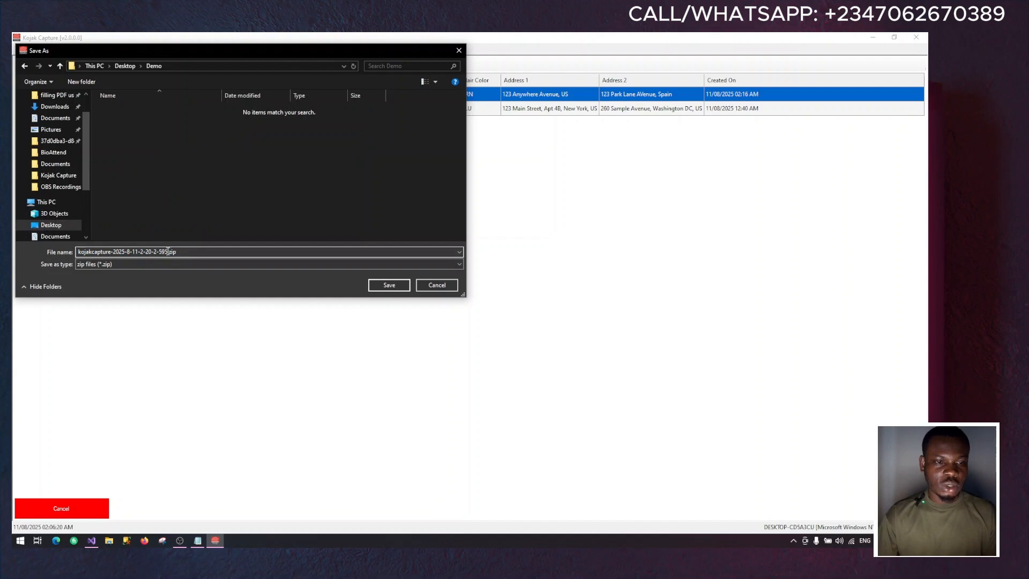
pyautogui.moveTo(167, 252); pyautogui.dragTo(76, 256)
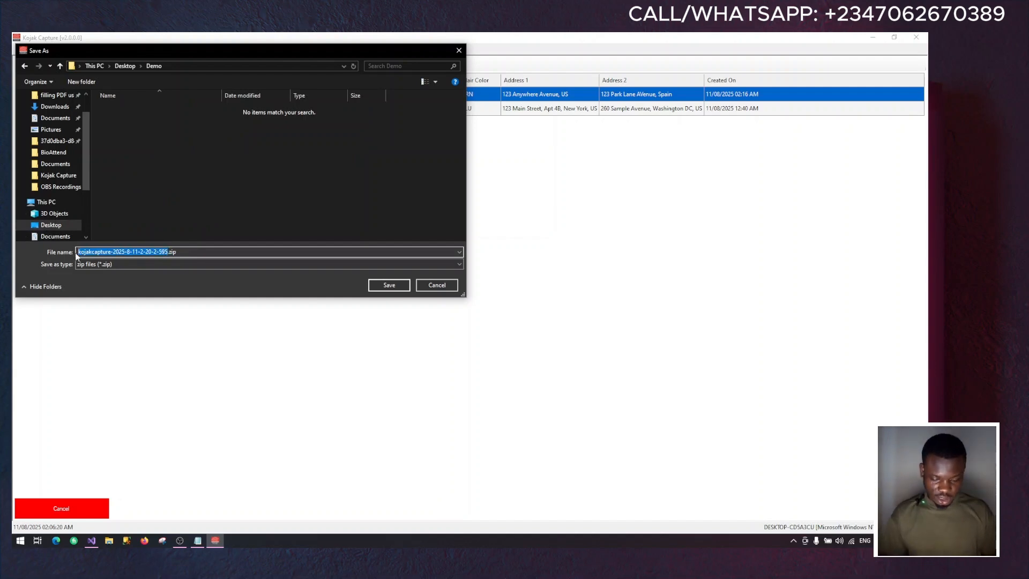
pyautogui.write('FD 258 Card')
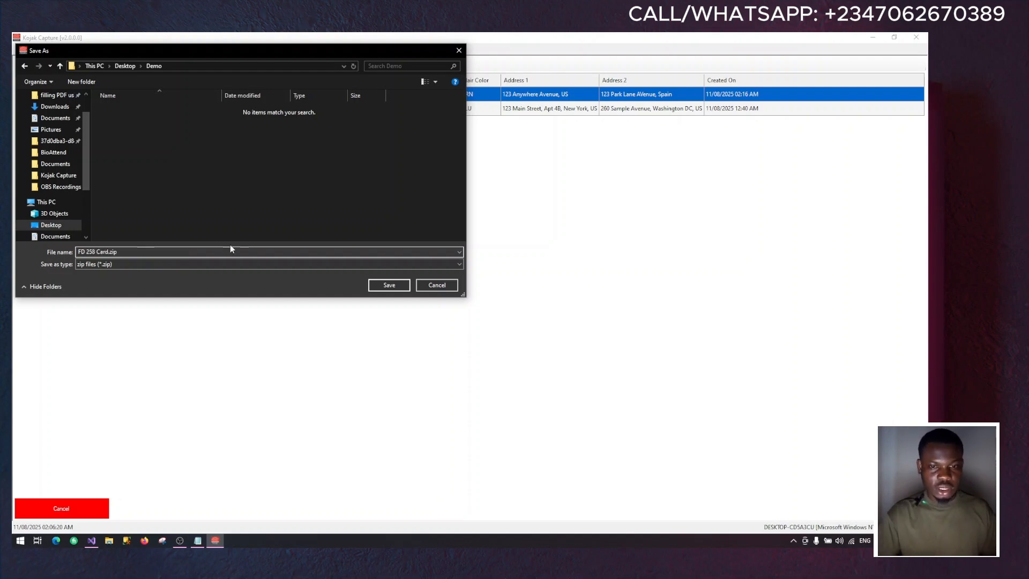
pyautogui.click(397, 285)
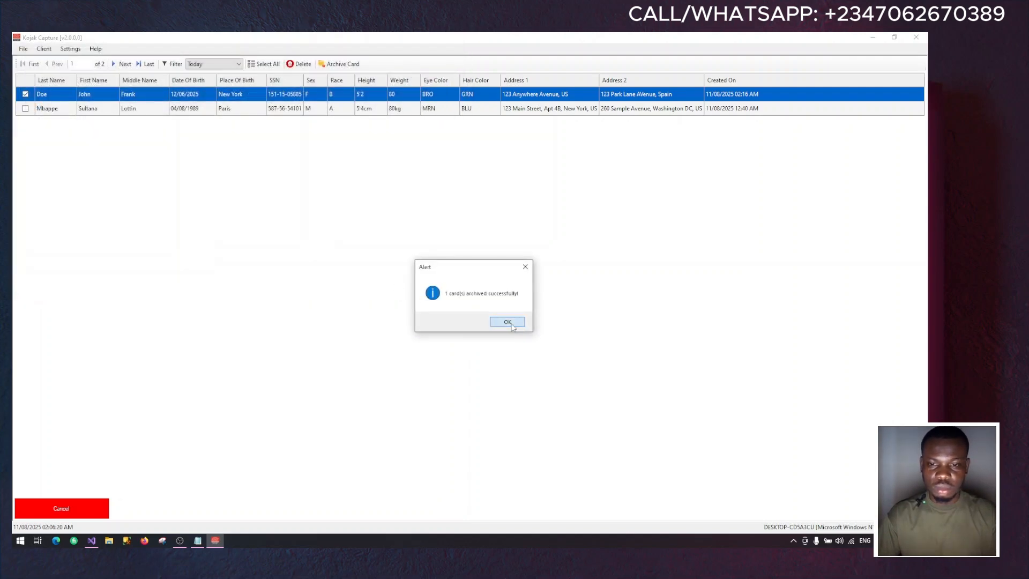
# Step: Dismiss the archive confirmation and save FD-1164 Format as the card template
pyautogui.click(507, 322)
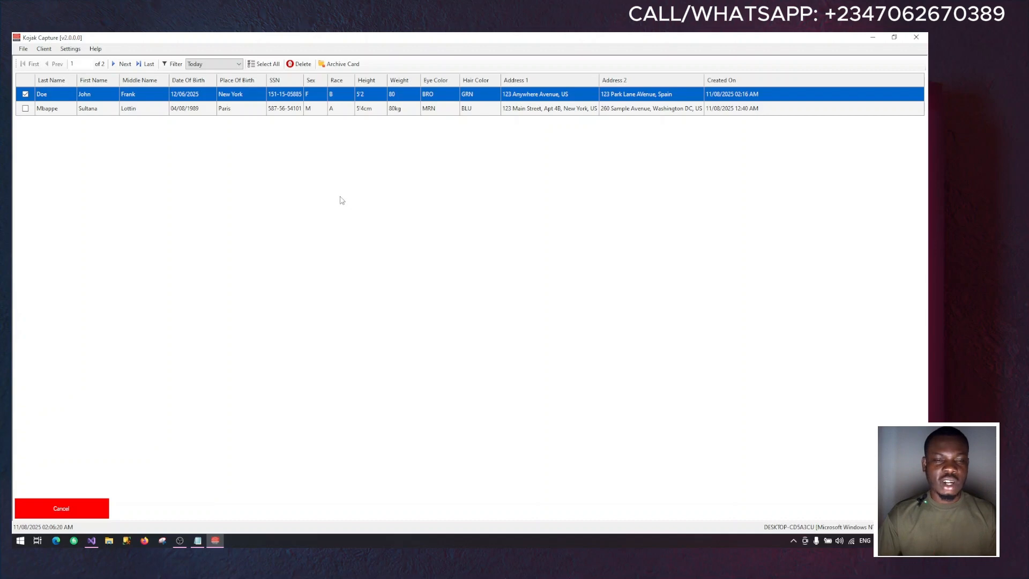
pyautogui.click(71, 48)
pyautogui.click(76, 60)
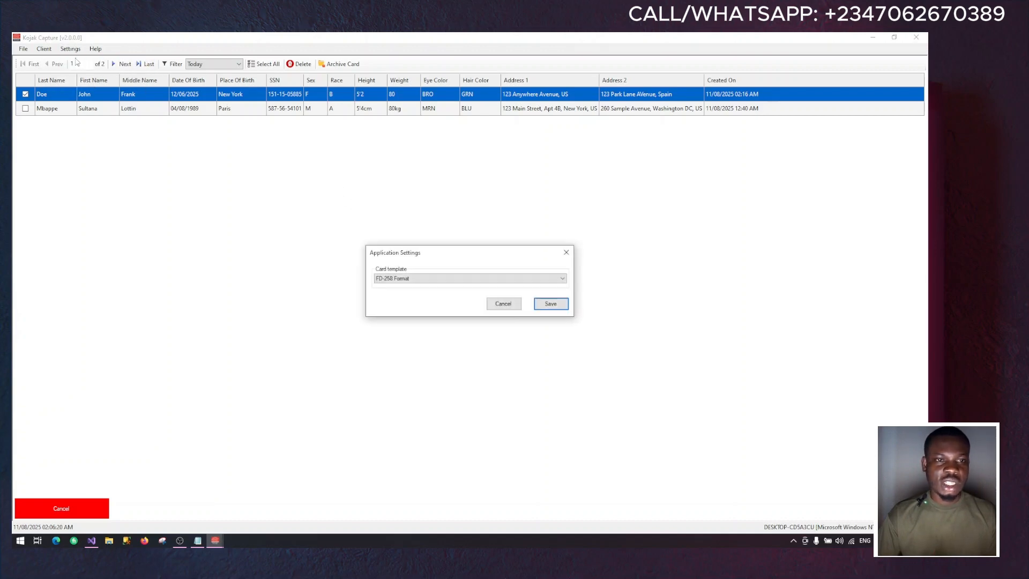
pyautogui.click(459, 276)
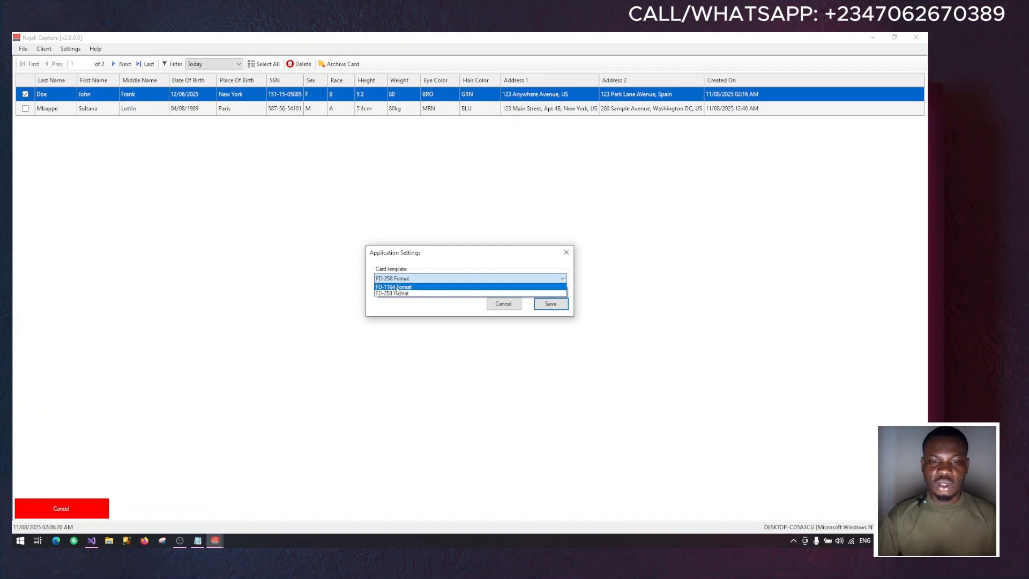
pyautogui.click(398, 287)
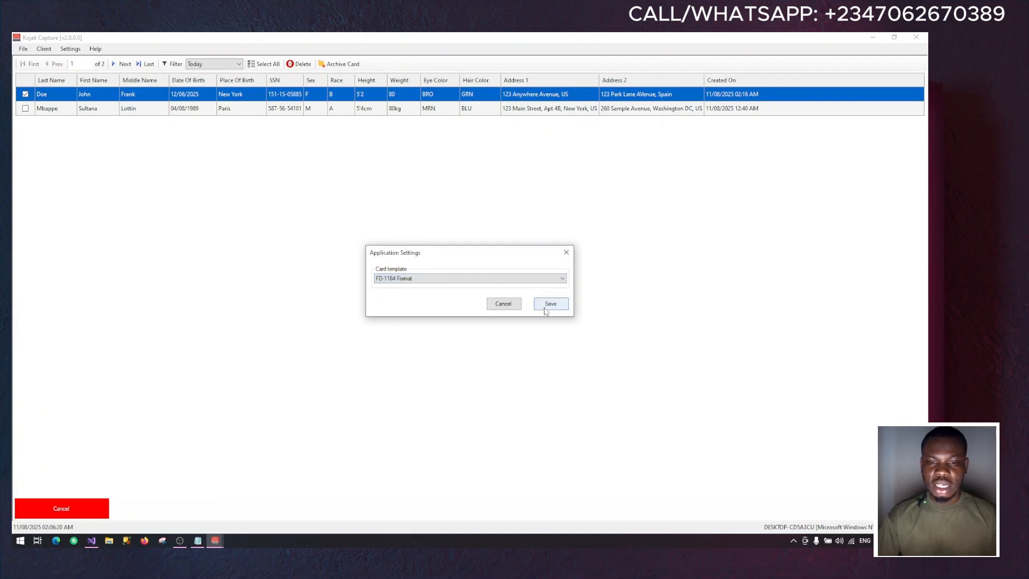
pyautogui.click(547, 307)
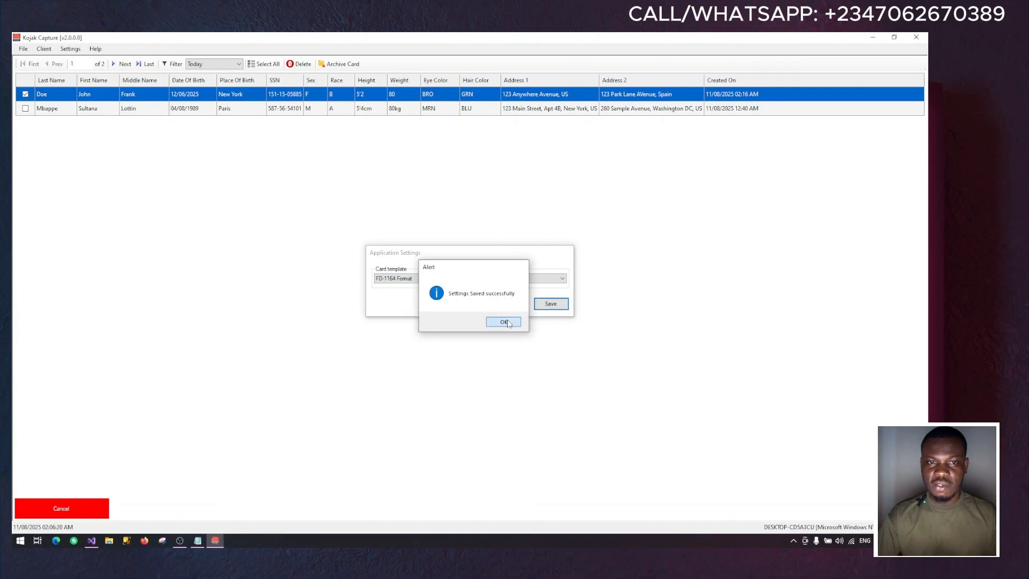
pyautogui.click(509, 323)
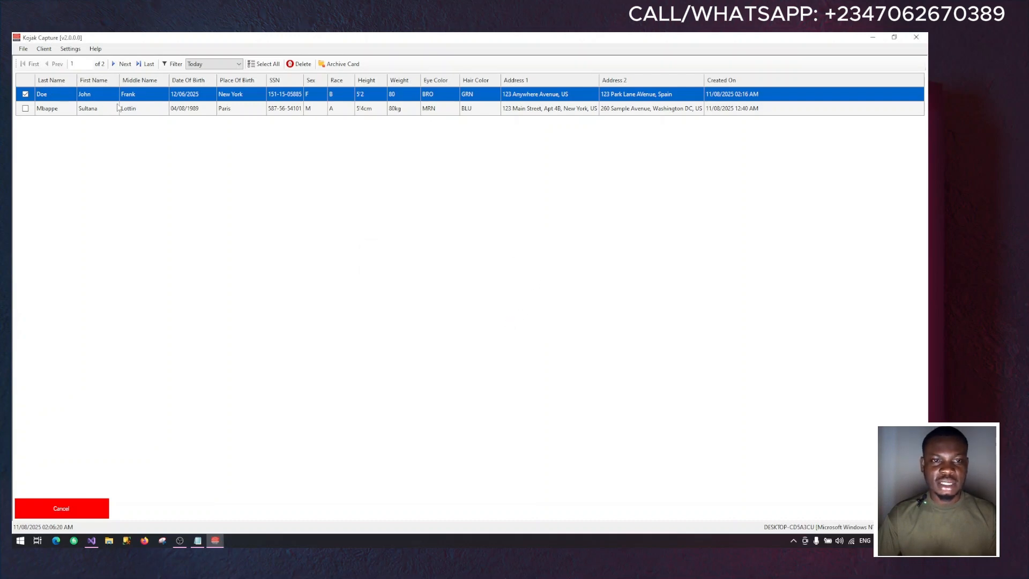
# Step: Archive the selected client's card as FD 1164 Card.zip in the Demo folder and acknowledge success
pyautogui.click(340, 63)
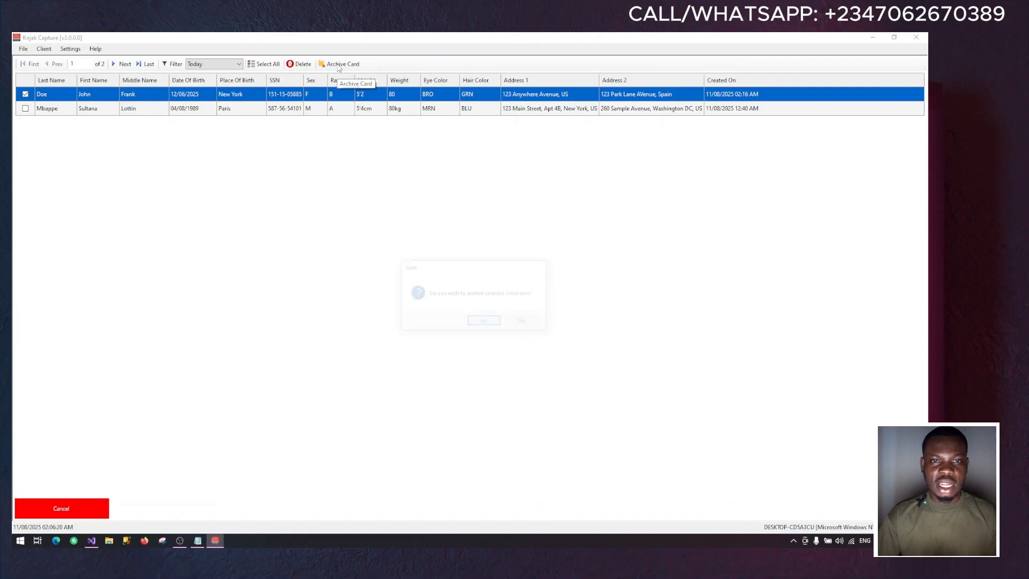
pyautogui.click(492, 320)
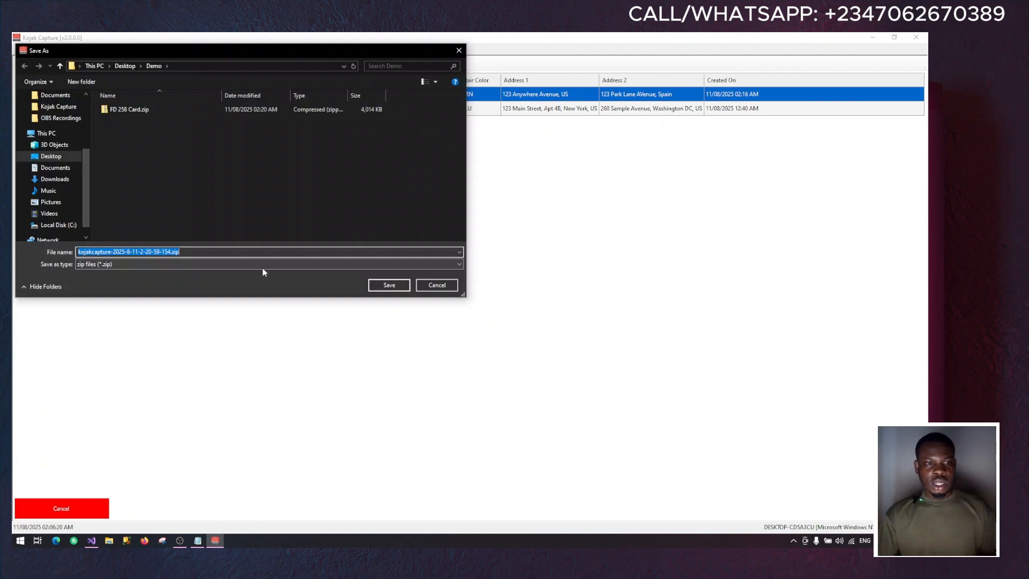
pyautogui.write('FD')
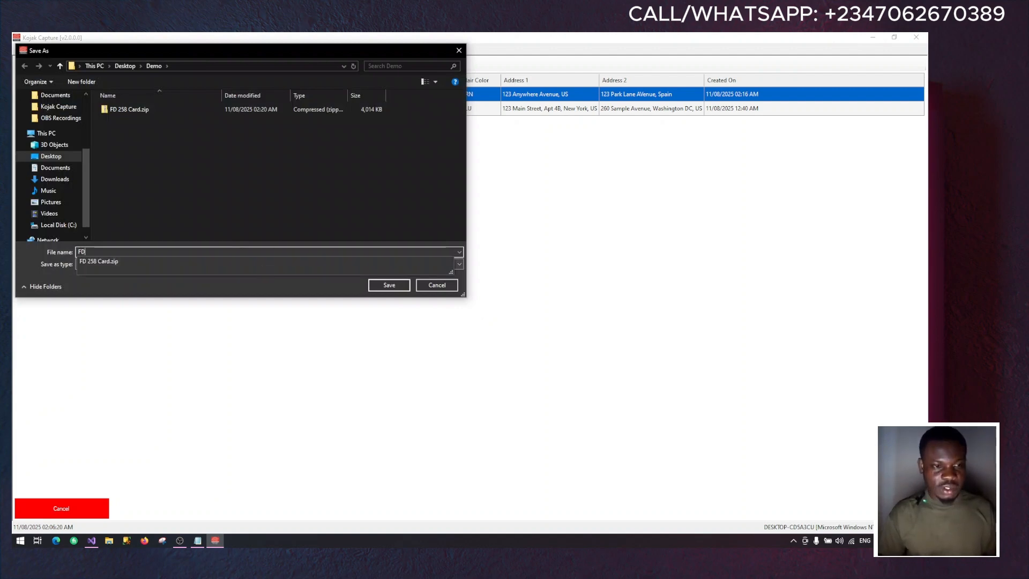
pyautogui.write(' 116')
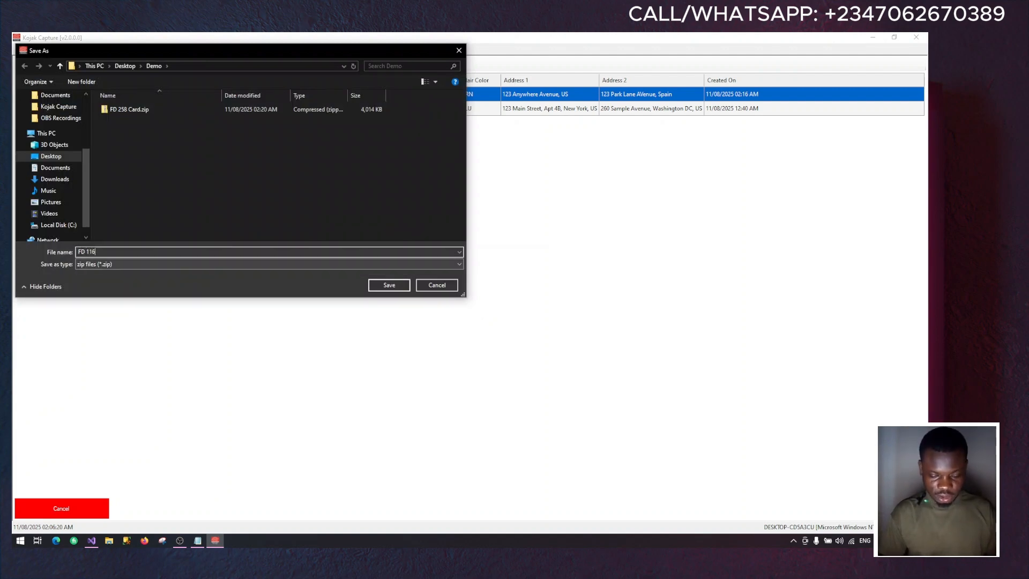
pyautogui.write('4 Car')
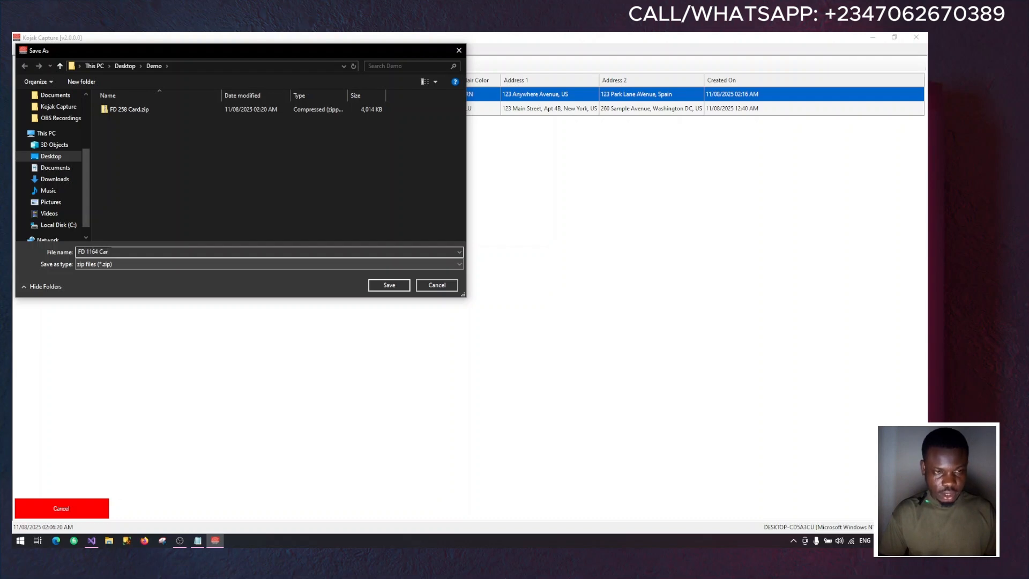
pyautogui.write('d')
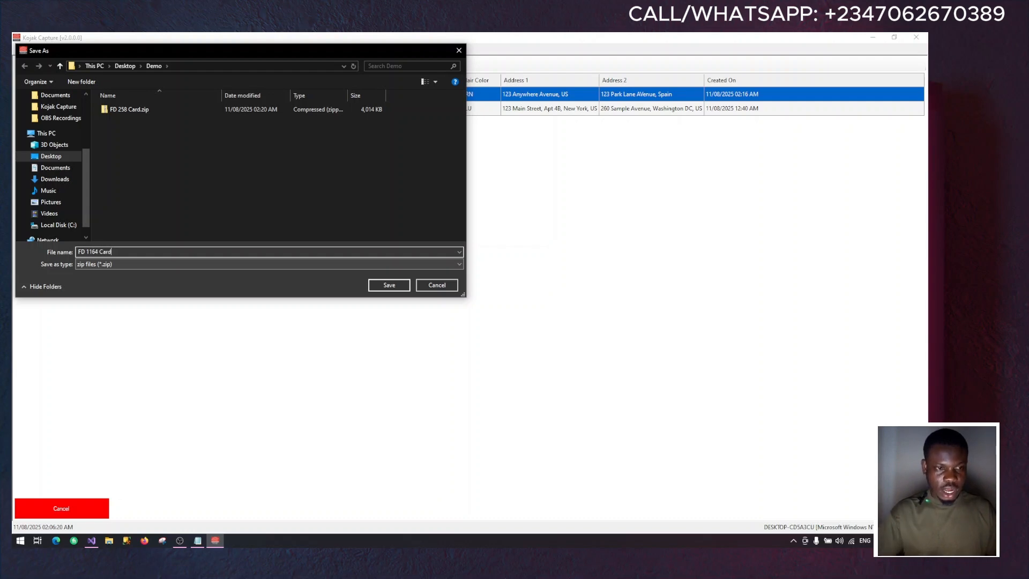
pyautogui.click(382, 286)
pyautogui.click(508, 322)
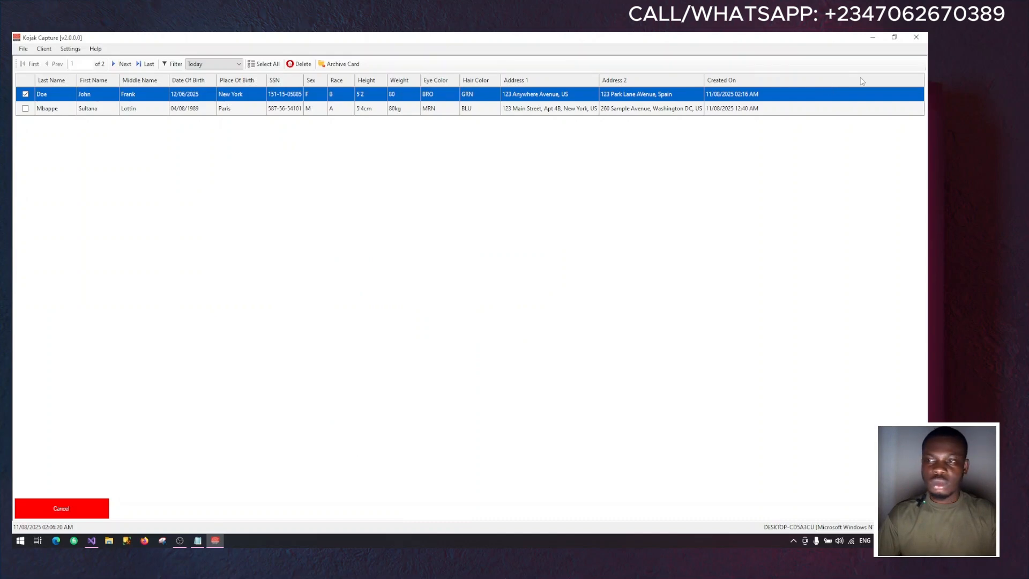
# Step: Minimize Kojak Capture and open the Demo folder full screen in File Explorer
pyautogui.click(870, 39)
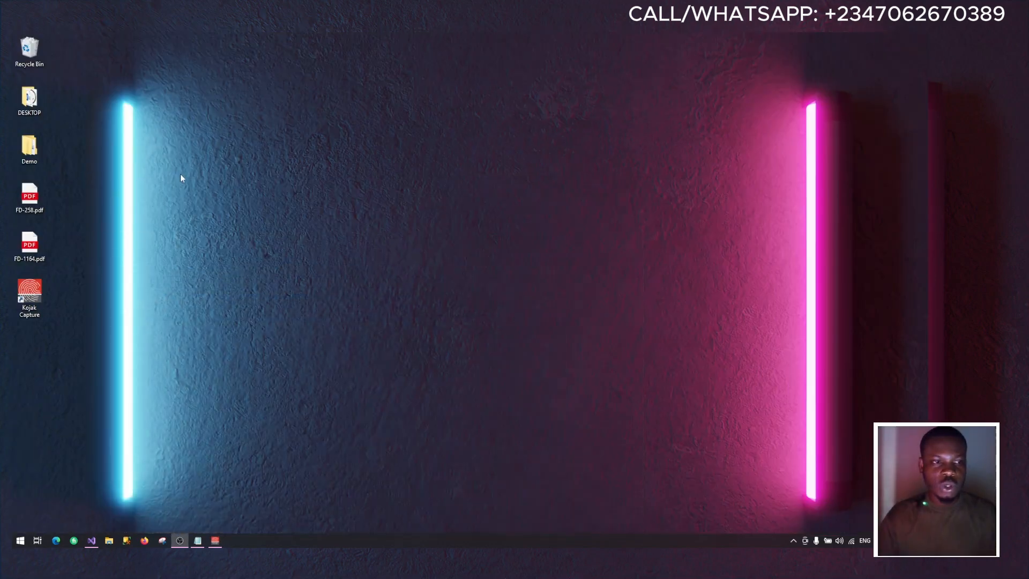
pyautogui.doubleClick(28, 151)
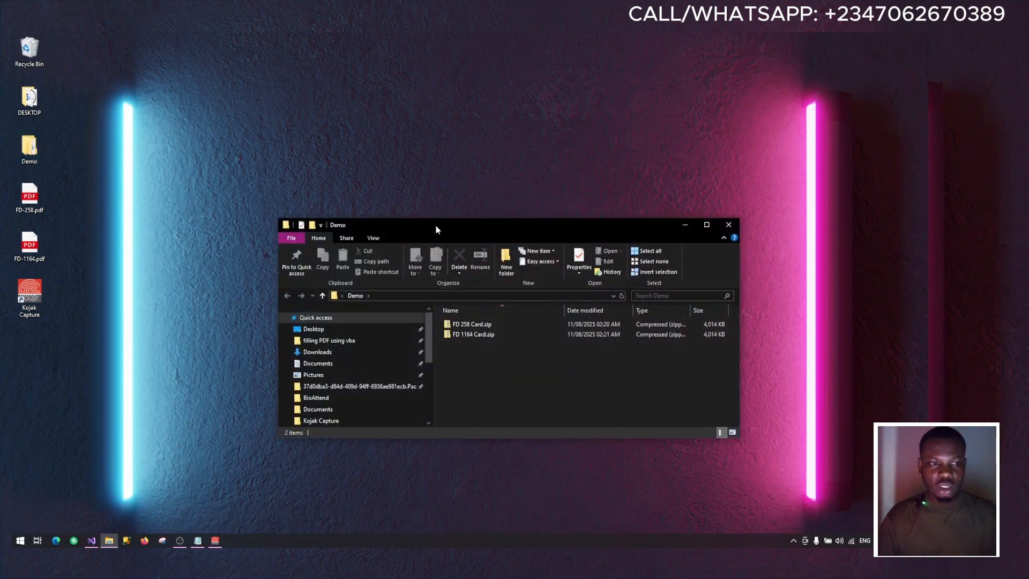
pyautogui.doubleClick(435, 224)
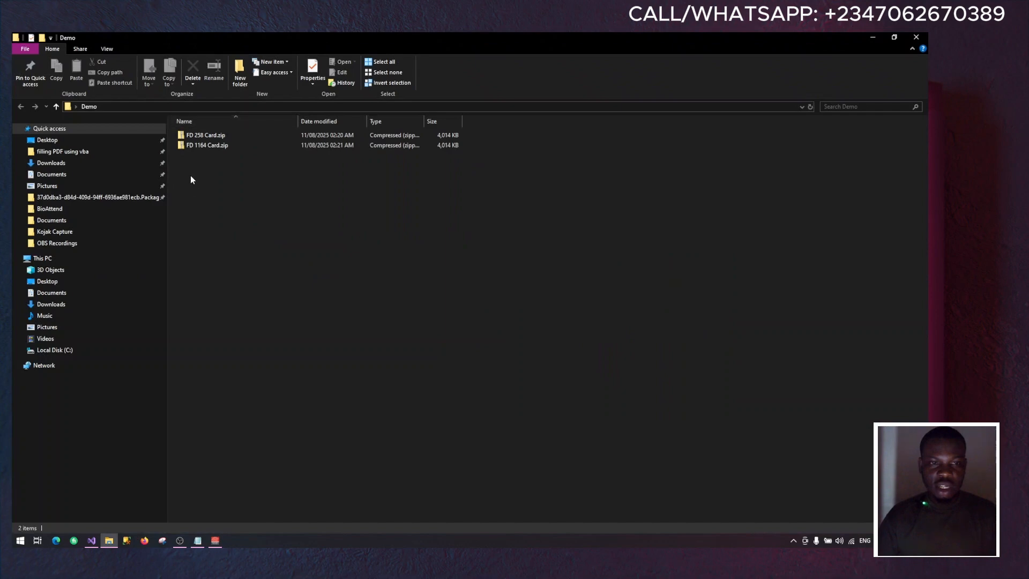
# Step: Bring up the 7-Zip context options for FD 258 Card.zip
pyautogui.click(199, 134)
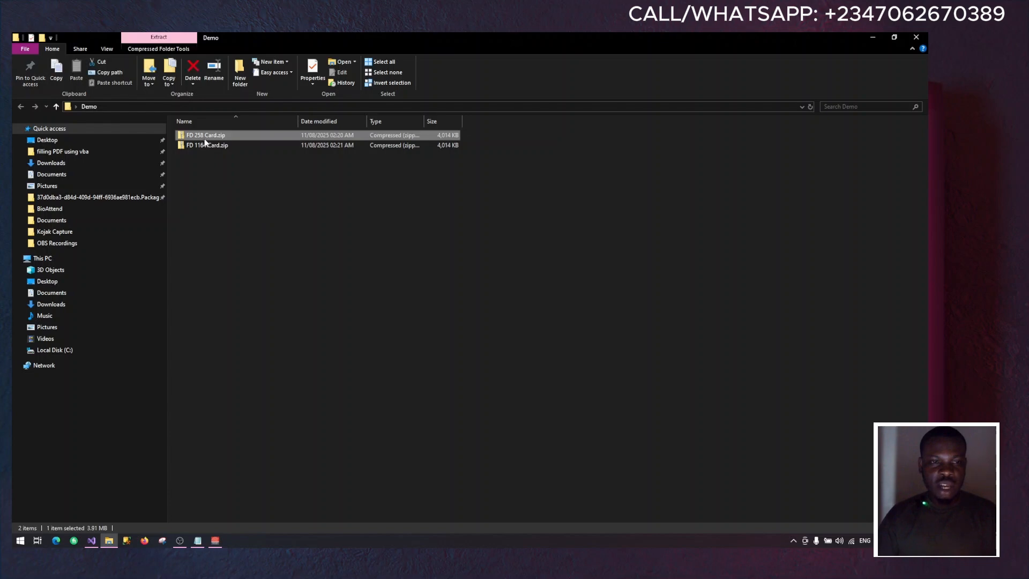
pyautogui.rightClick(205, 136)
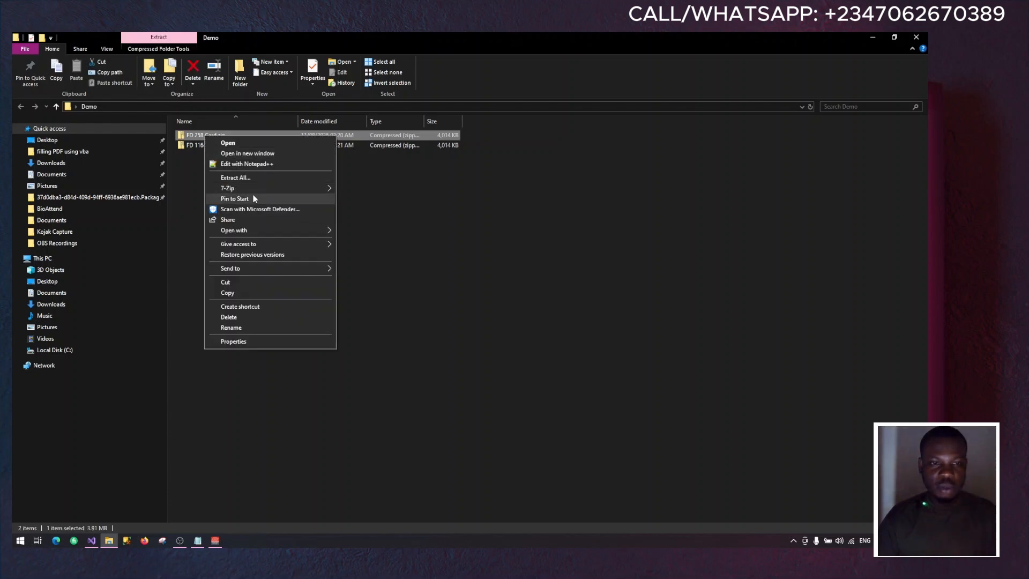
pyautogui.moveTo(252, 188)
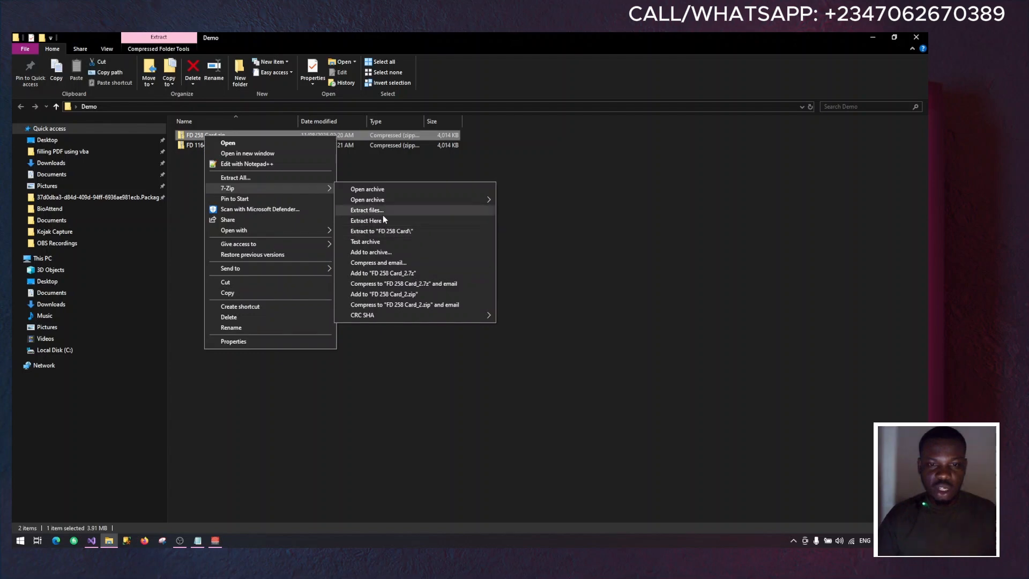
# Step: Extract FD 258 Card.zip with its password into an FD 258 Card folder and open it
pyautogui.click(390, 235)
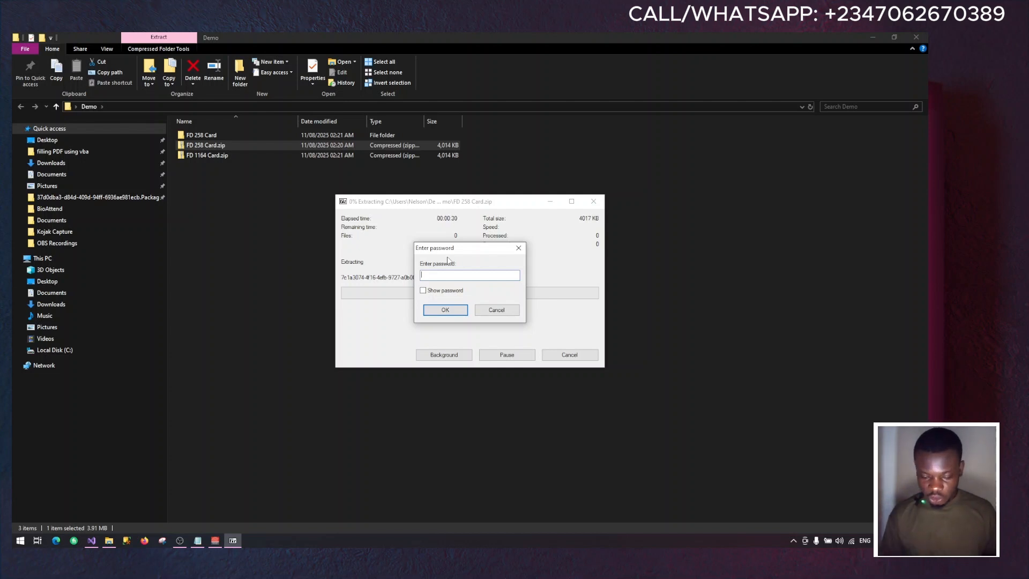
pyautogui.write('**')
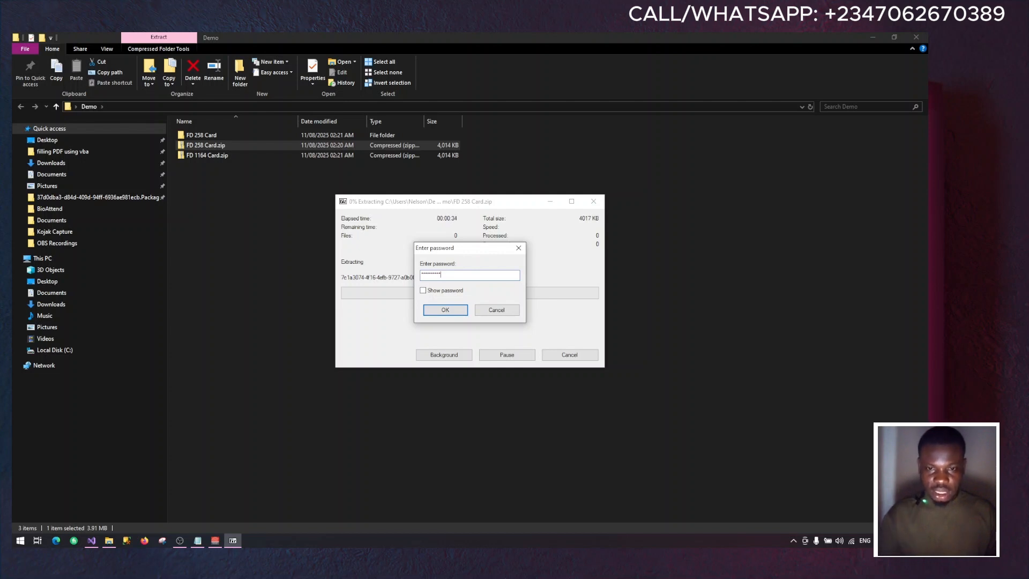
pyautogui.click(449, 310)
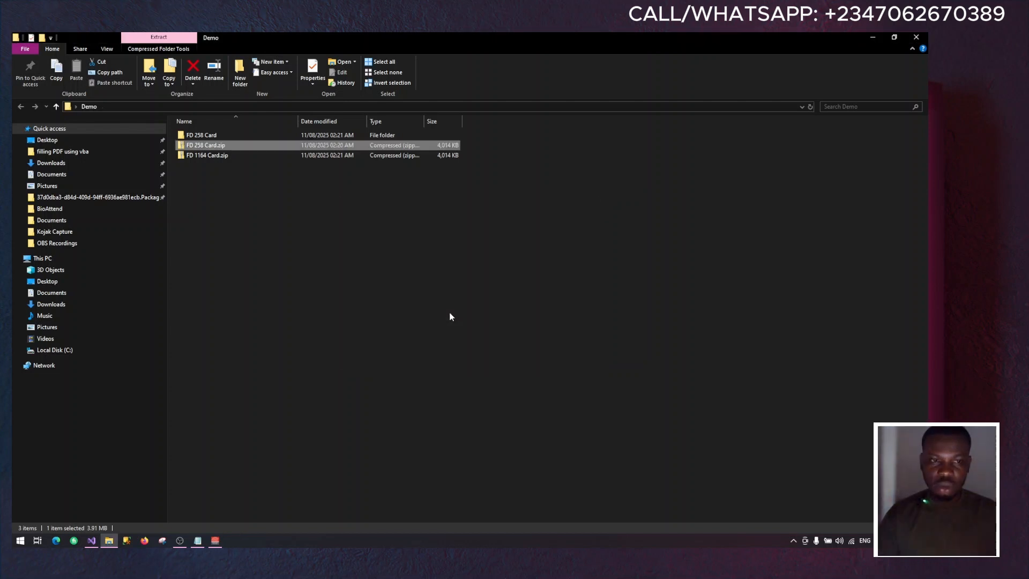
pyautogui.doubleClick(206, 135)
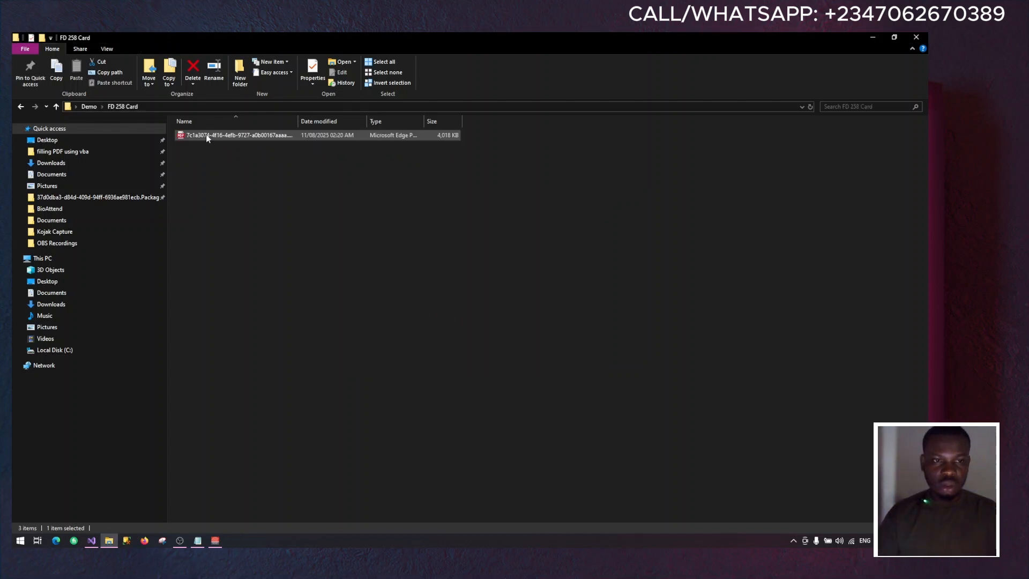
# Step: Open the extracted FD-258 fingerprint card PDF in Edge, review it, then close Edge
pyautogui.doubleClick(242, 134)
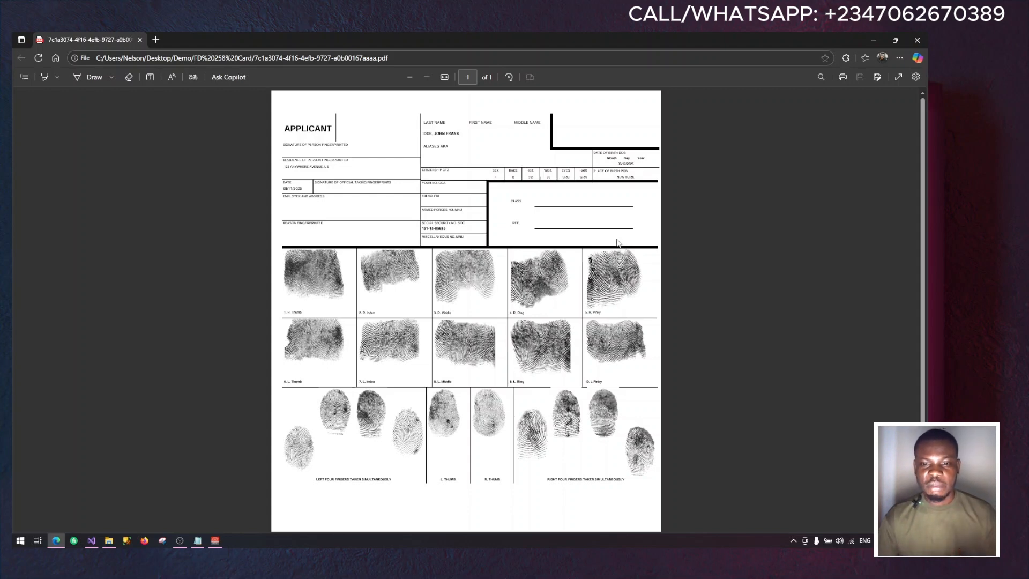
pyautogui.scroll(-2, 531, 390)
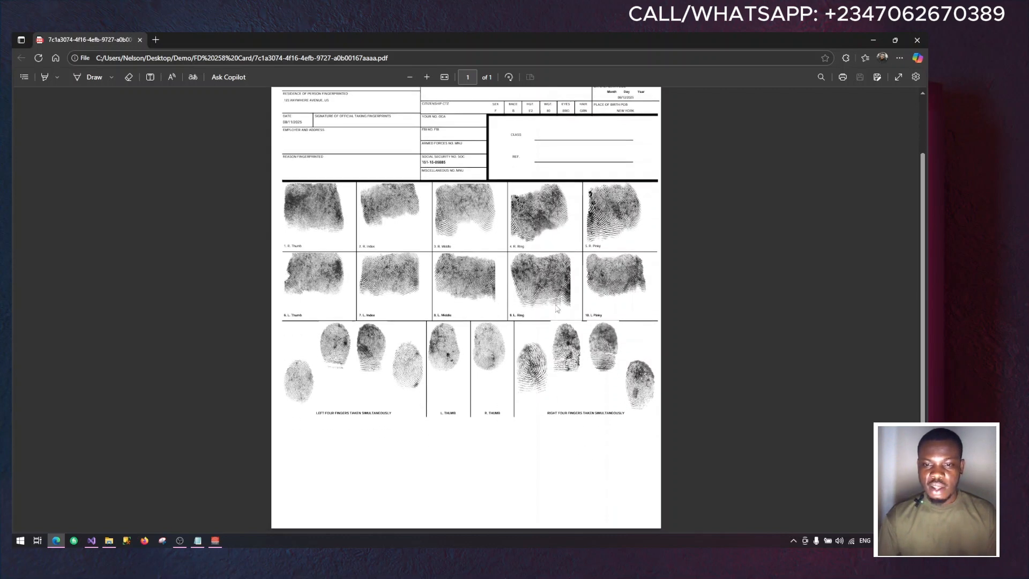
pyautogui.scroll(2, 530, 332)
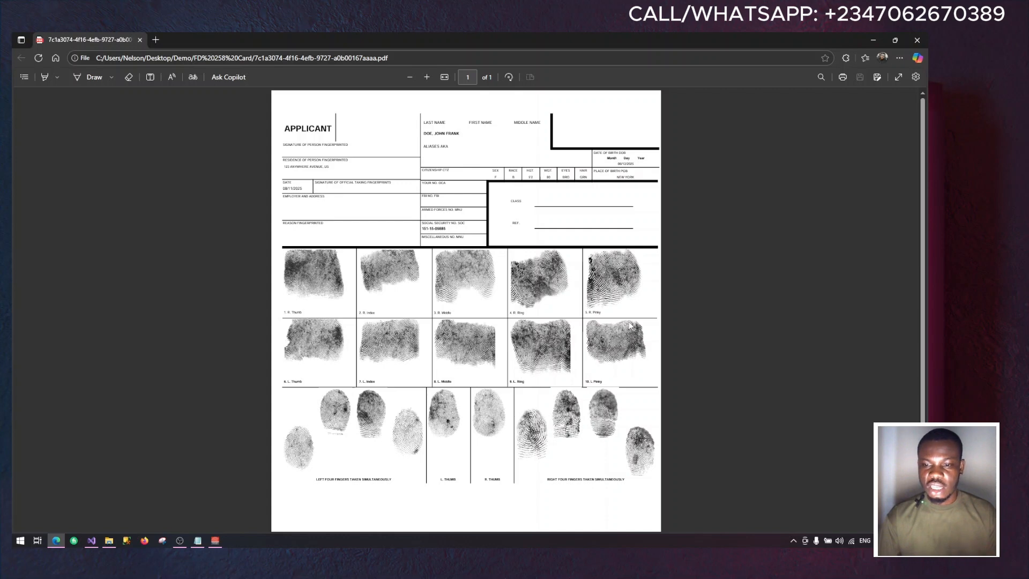
pyautogui.click(917, 40)
# Step: Back in the Demo folder, use 7-Zip to extract FD 1164 Card.zip into its own folder
pyautogui.click(89, 106)
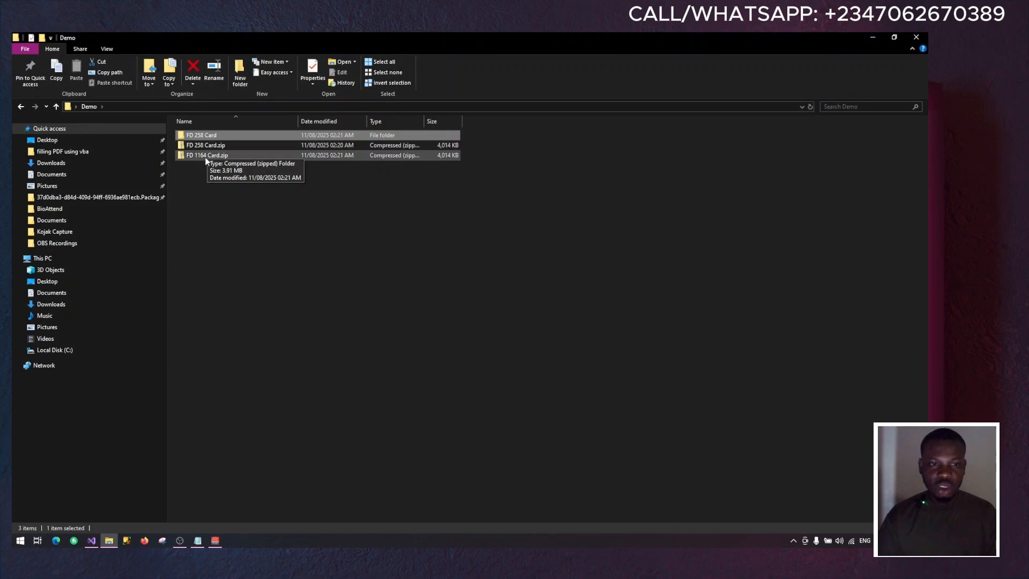
pyautogui.click(194, 155)
pyautogui.rightClick(205, 155)
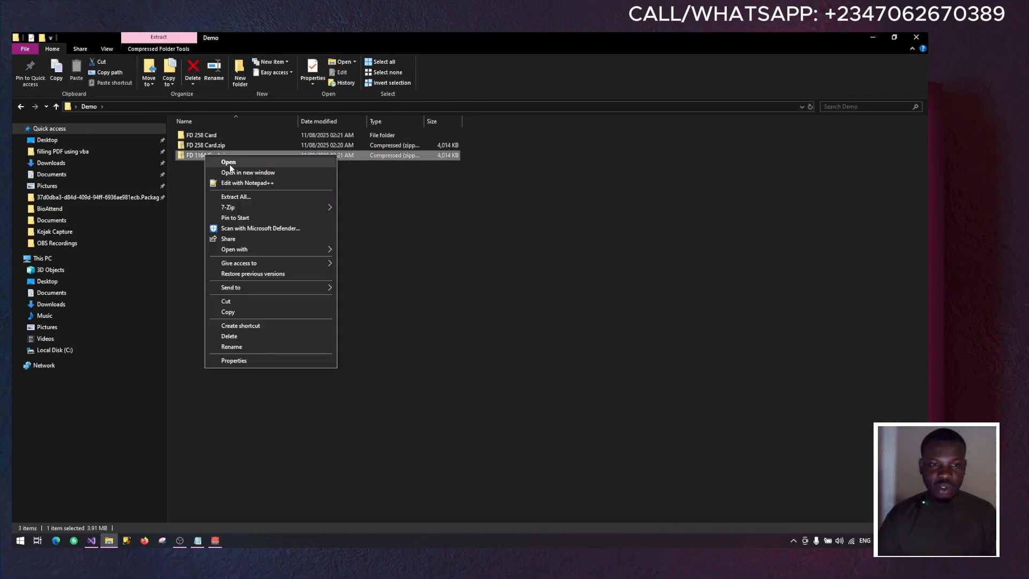
pyautogui.moveTo(288, 204)
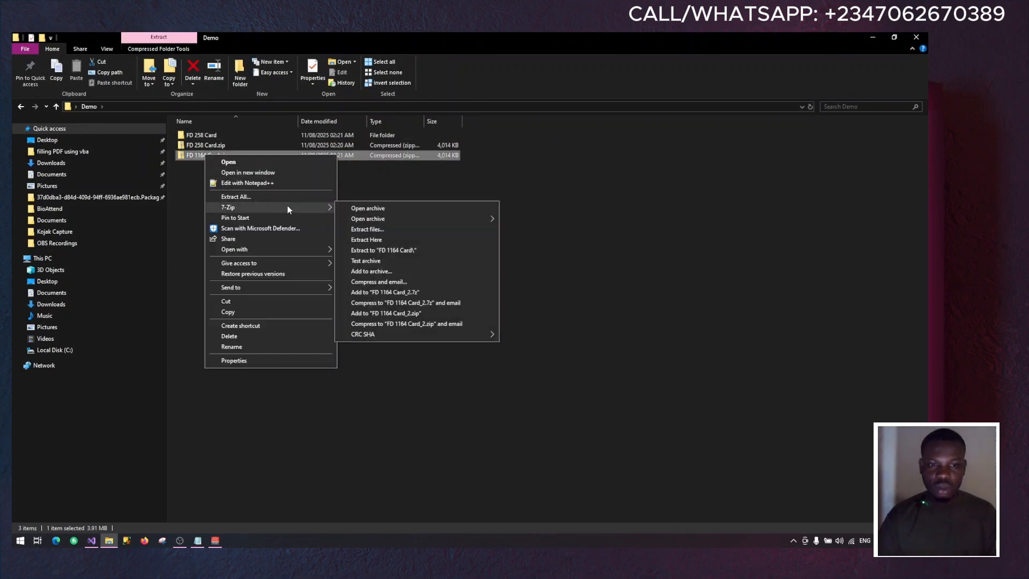
pyautogui.click(404, 252)
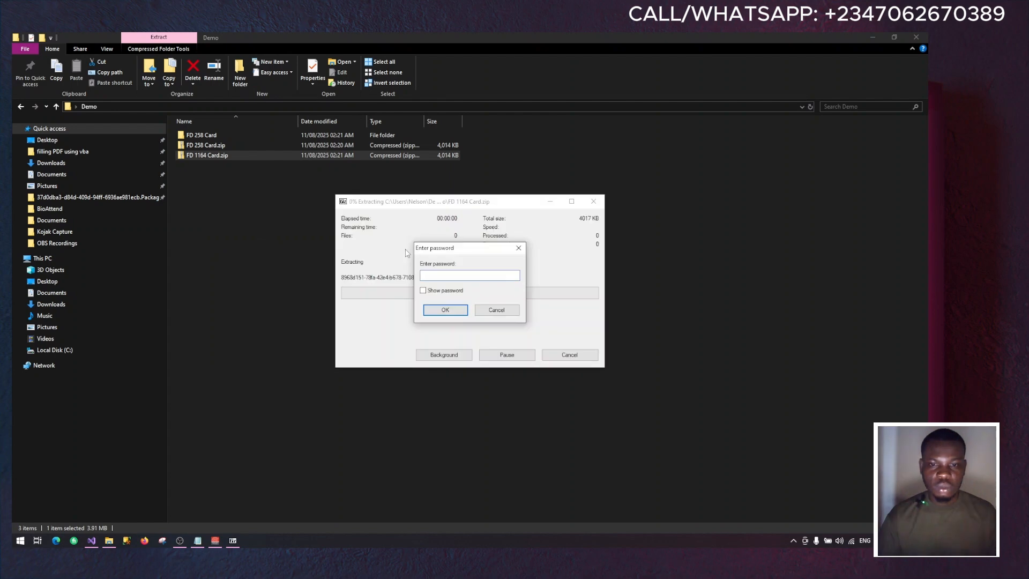
# Step: Enter the archive password to finish extraction and open the FD 1164 Card folder
pyautogui.write('*')
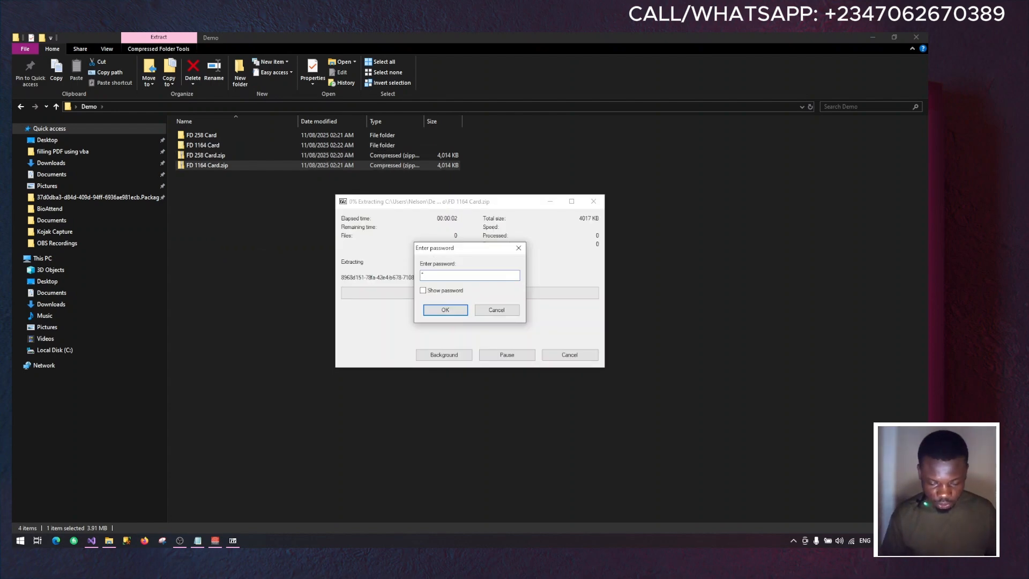
pyautogui.write('*******')
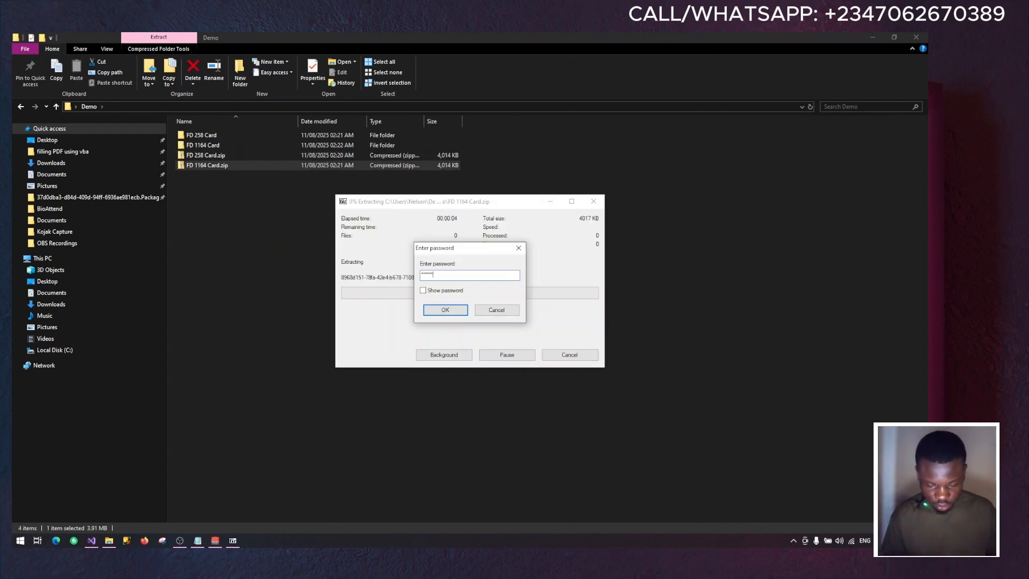
pyautogui.write('*')
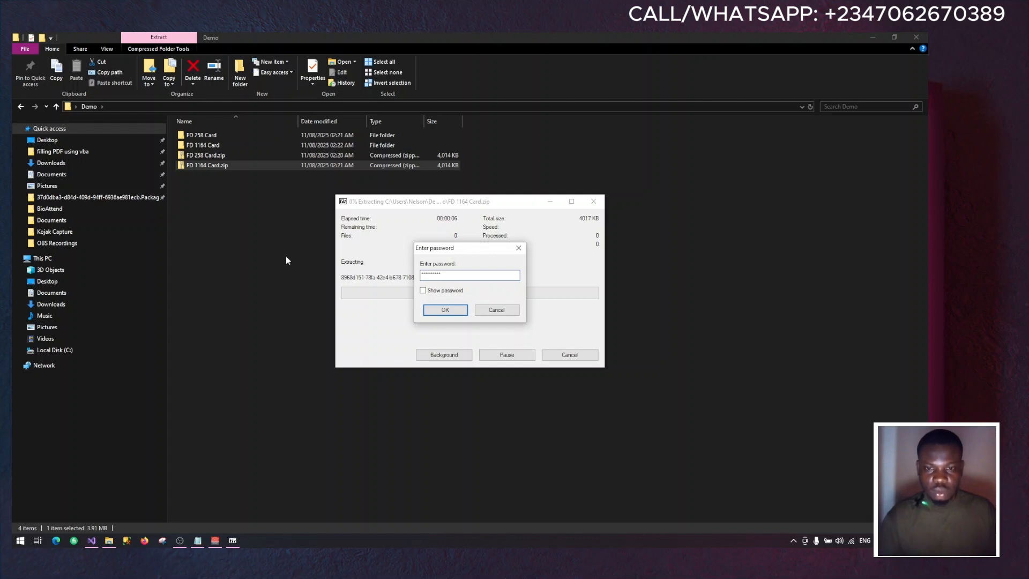
pyautogui.click(439, 310)
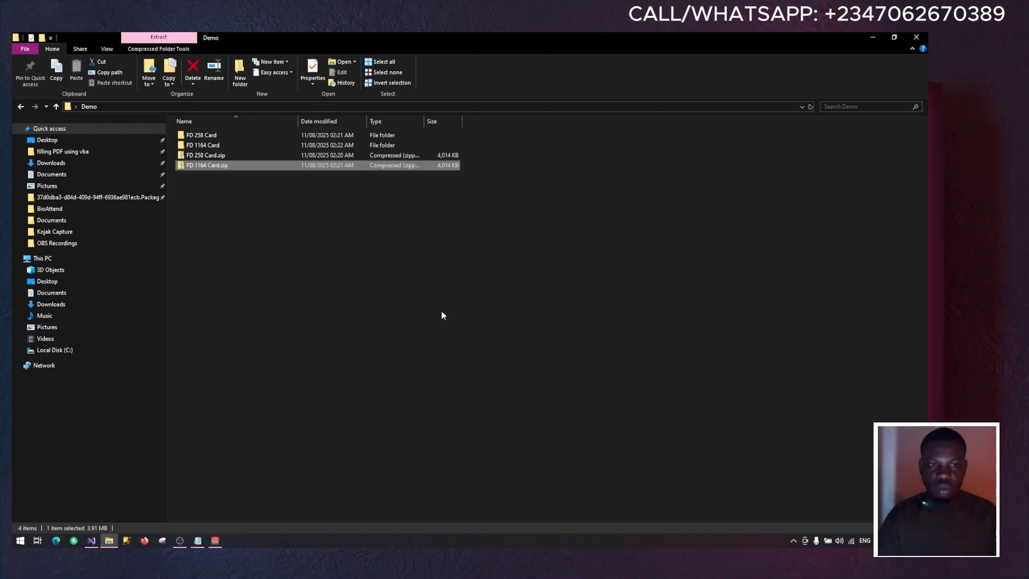
pyautogui.doubleClick(203, 145)
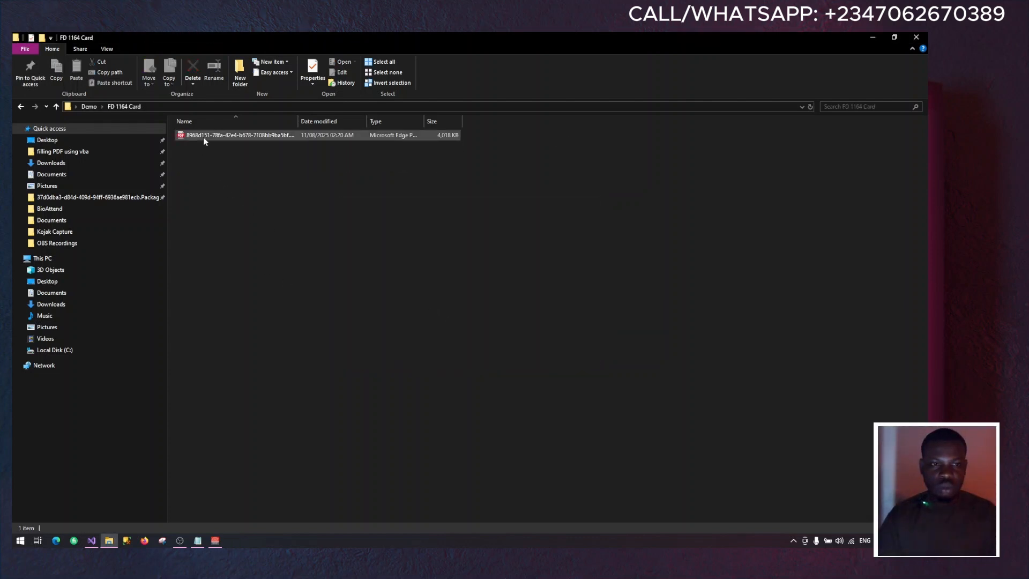
pyautogui.doubleClick(204, 138)
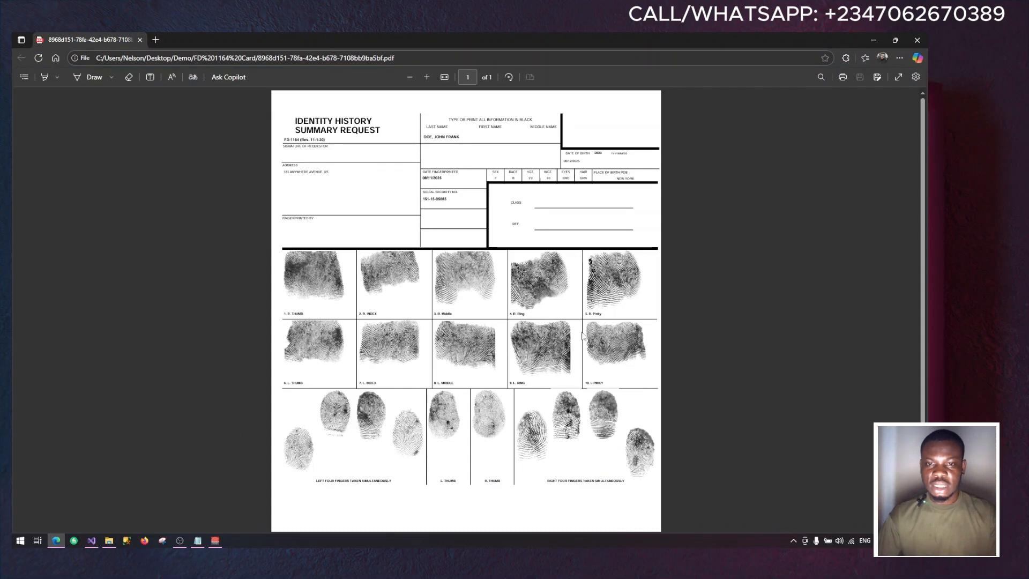
pyautogui.scroll(-2, 582, 335)
pyautogui.scroll(2, 583, 335)
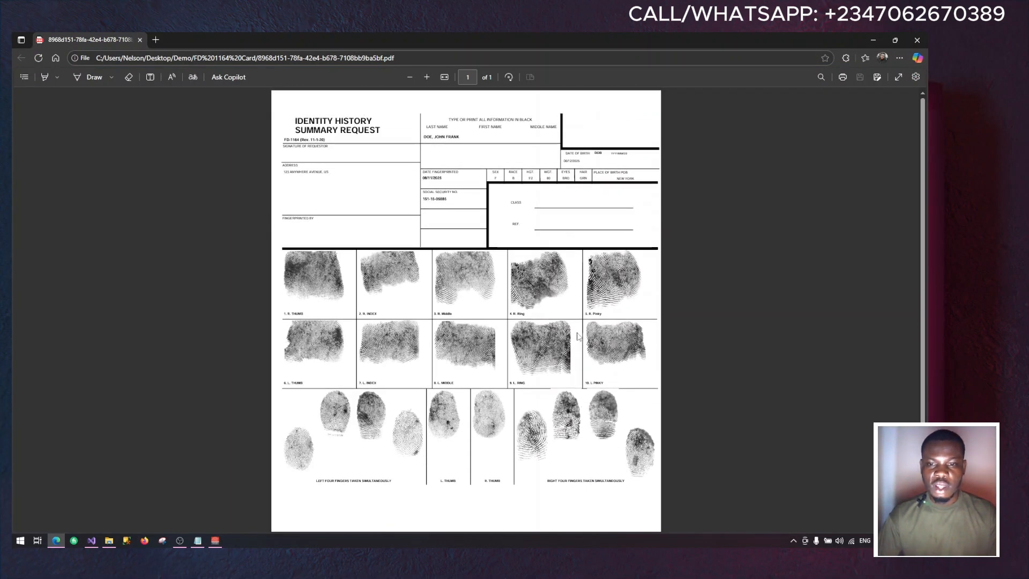
pyautogui.scroll(-2, 578, 336)
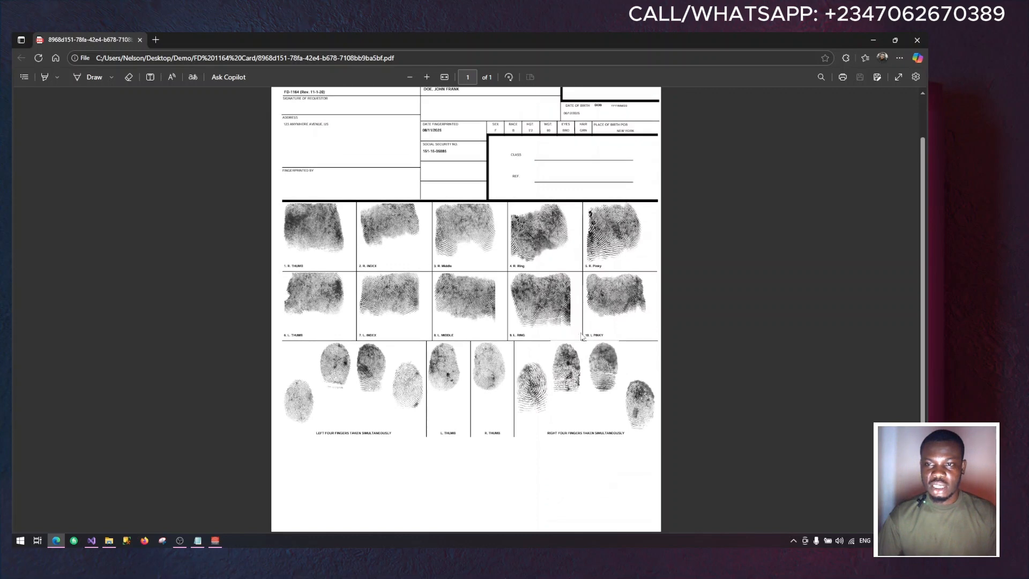
pyautogui.scroll(2, 591, 268)
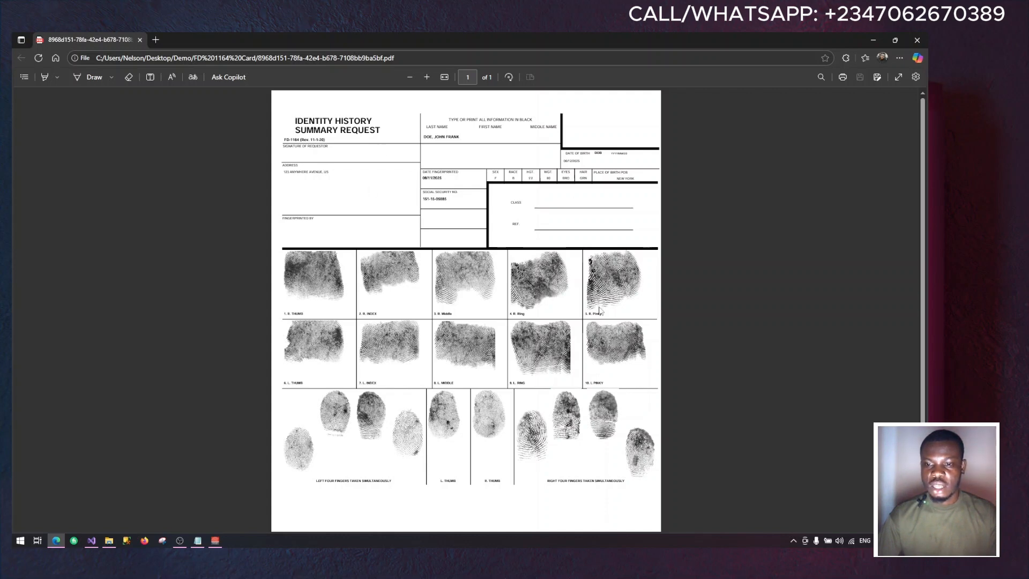
pyautogui.scroll(-2, 595, 312)
pyautogui.scroll(2, 603, 293)
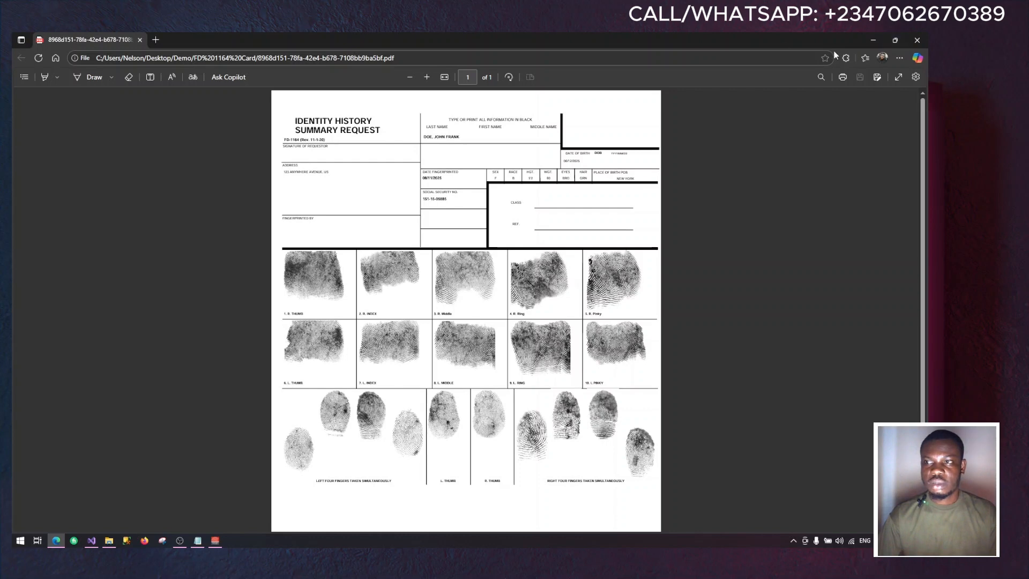
pyautogui.click(912, 41)
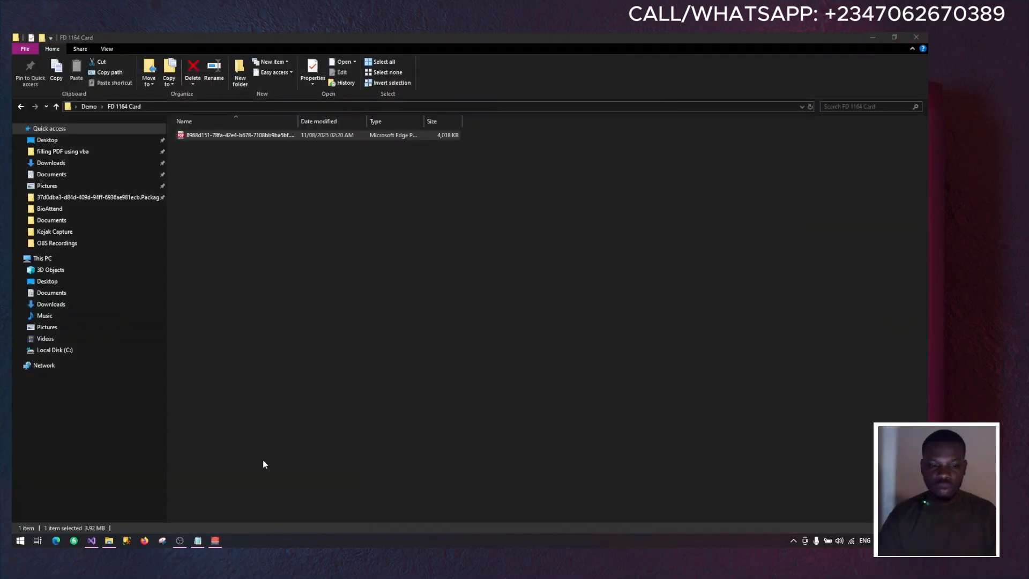
# Step: Switch from File Explorer to Kojak Capture, showing its two Today-filtered client records
pyautogui.click(207, 544)
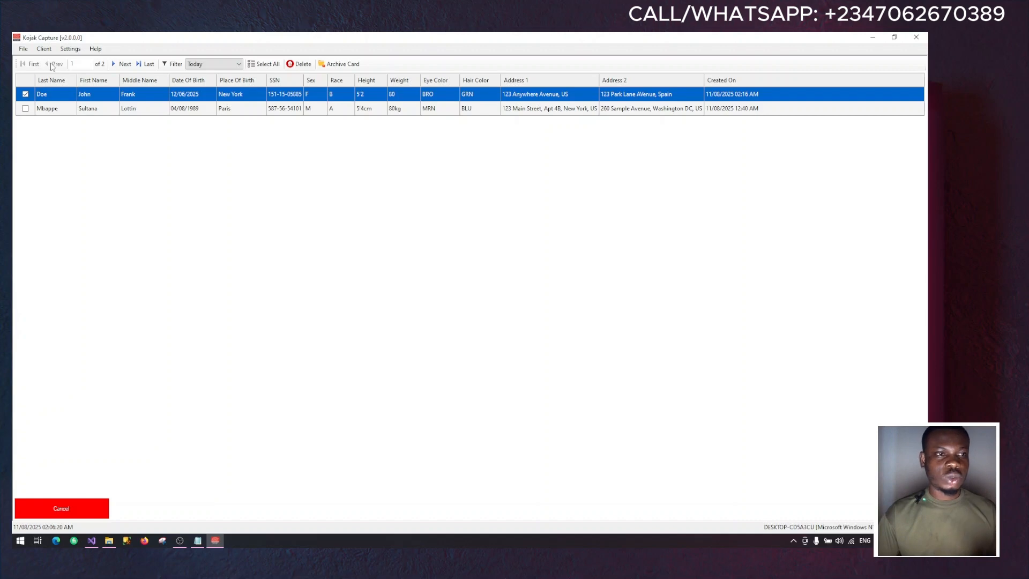
# Step: Save a database backup as KojakCapture.bak in Desktop > Demo and acknowledge the success message
pyautogui.click(67, 51)
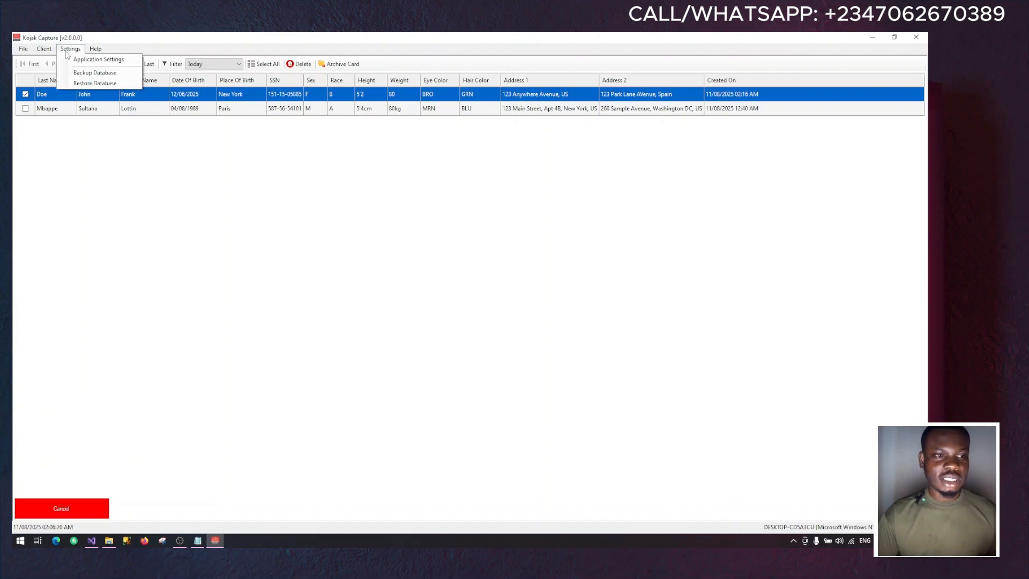
pyautogui.click(93, 74)
pyautogui.click(474, 324)
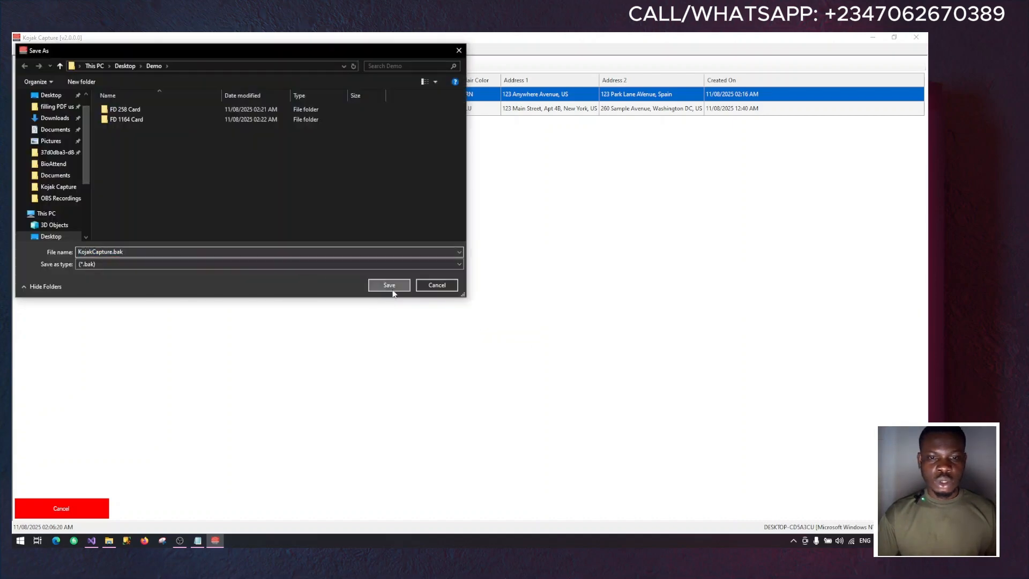
pyautogui.click(390, 285)
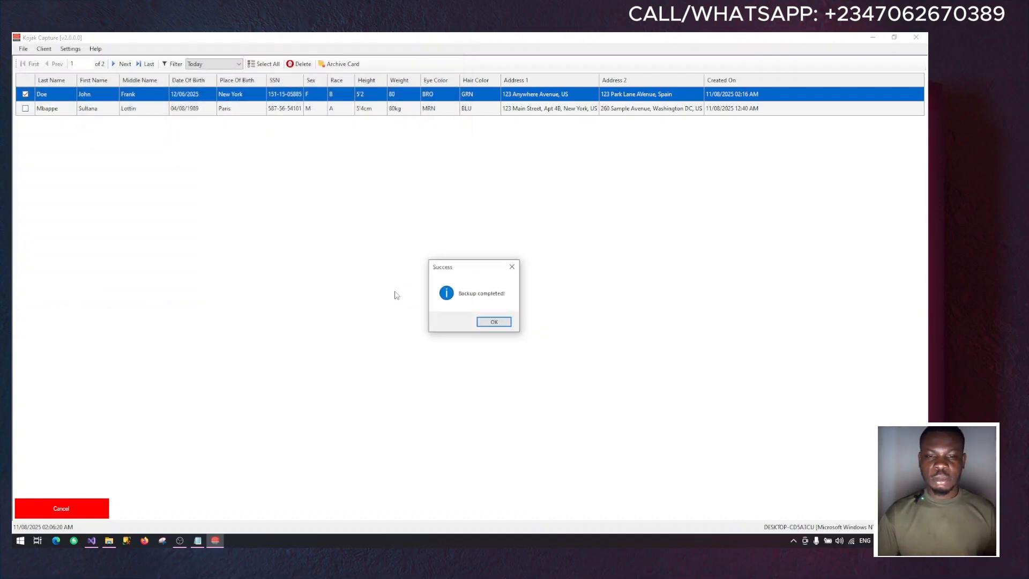
pyautogui.click(490, 323)
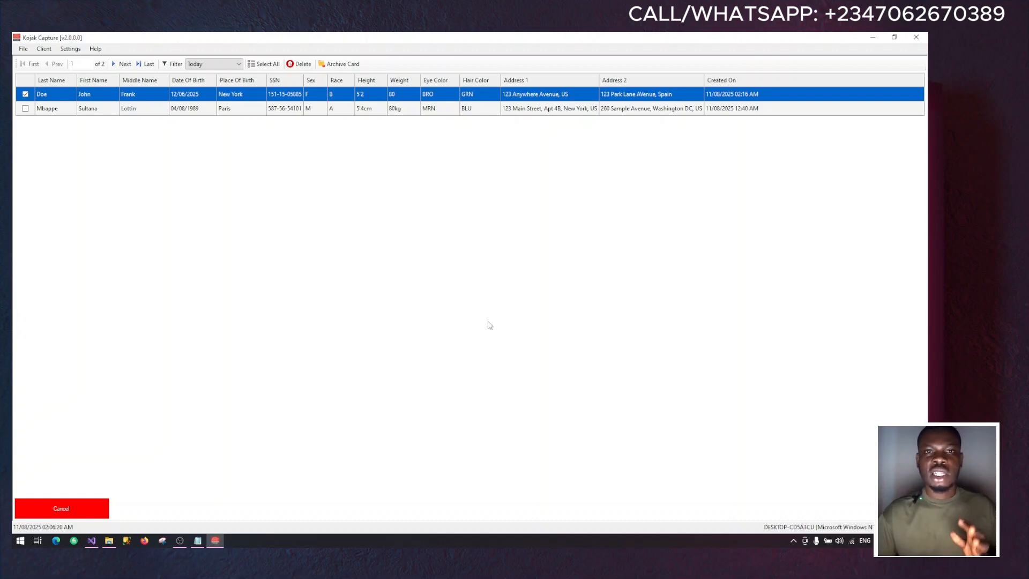
pyautogui.click(67, 51)
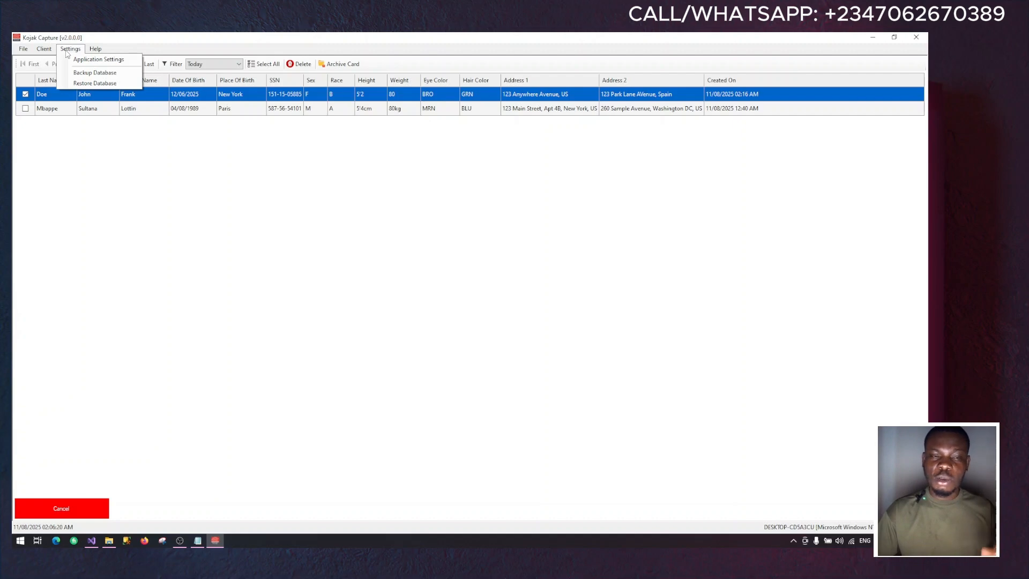
# Step: Cancel the database restore and set the client list filter to All Time
pyautogui.click(98, 86)
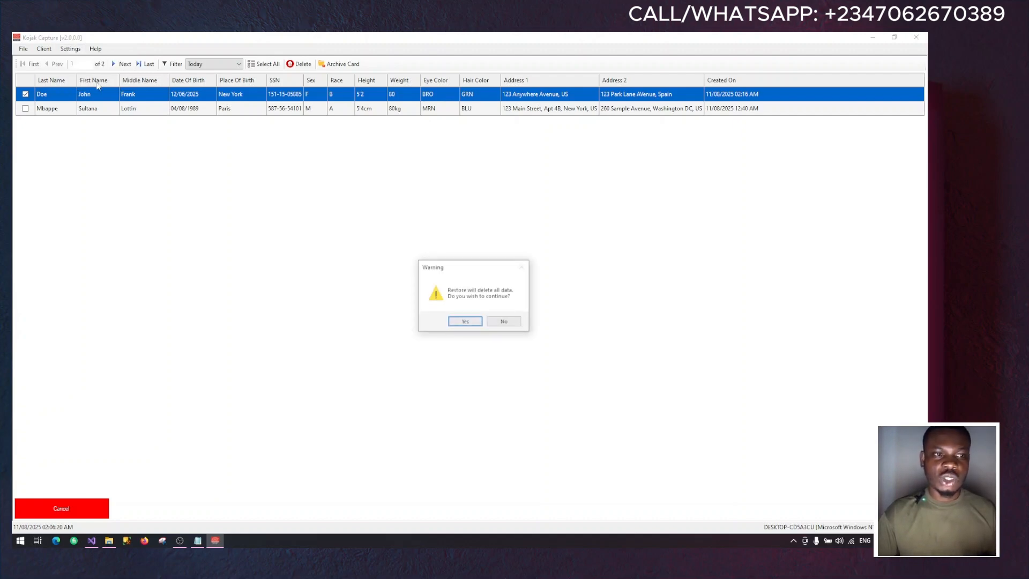
pyautogui.click(495, 323)
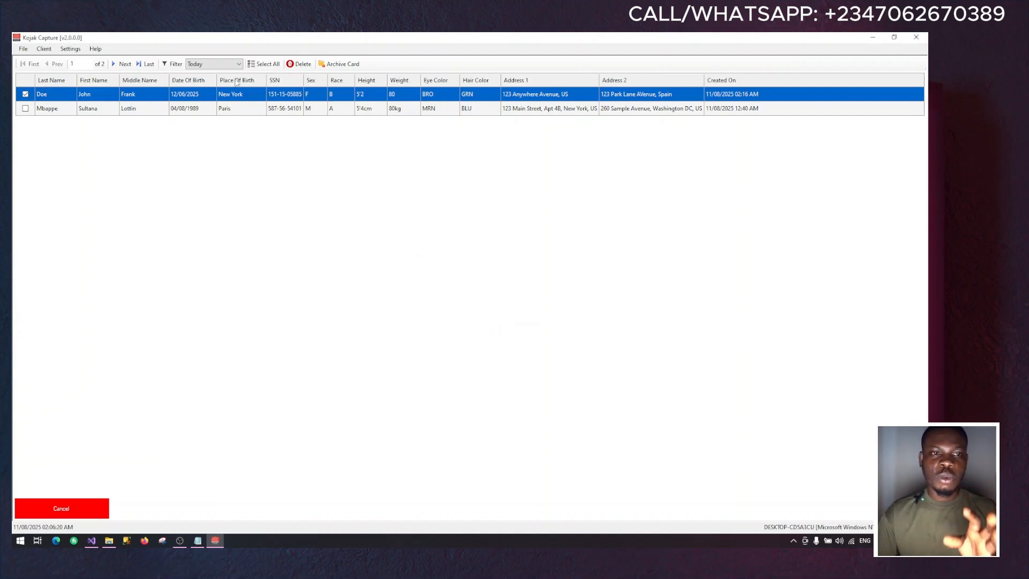
pyautogui.click(231, 64)
pyautogui.click(210, 110)
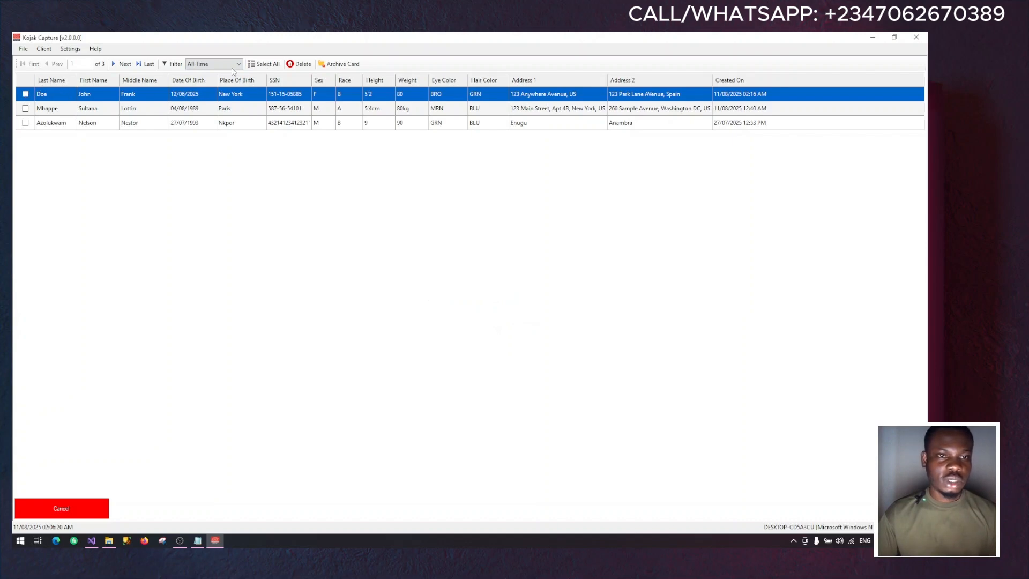
# Step: Select all three client records and delete them, confirming the deletion
pyautogui.click(265, 64)
pyautogui.click(301, 67)
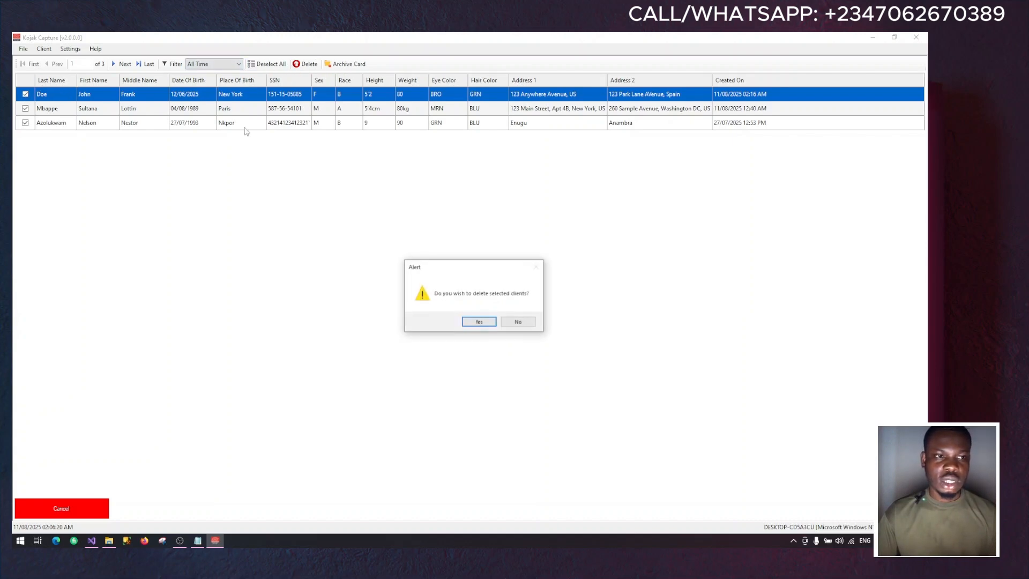
pyautogui.click(477, 321)
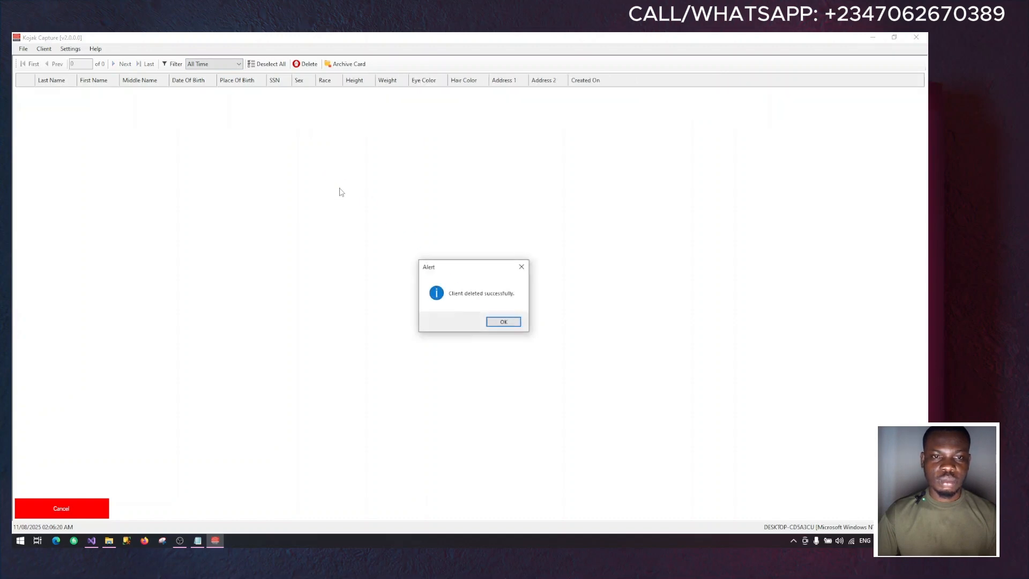
# Step: Restore the database from KojakCapture.bak in the Demo folder, accepting that it replaces all data
pyautogui.click(504, 322)
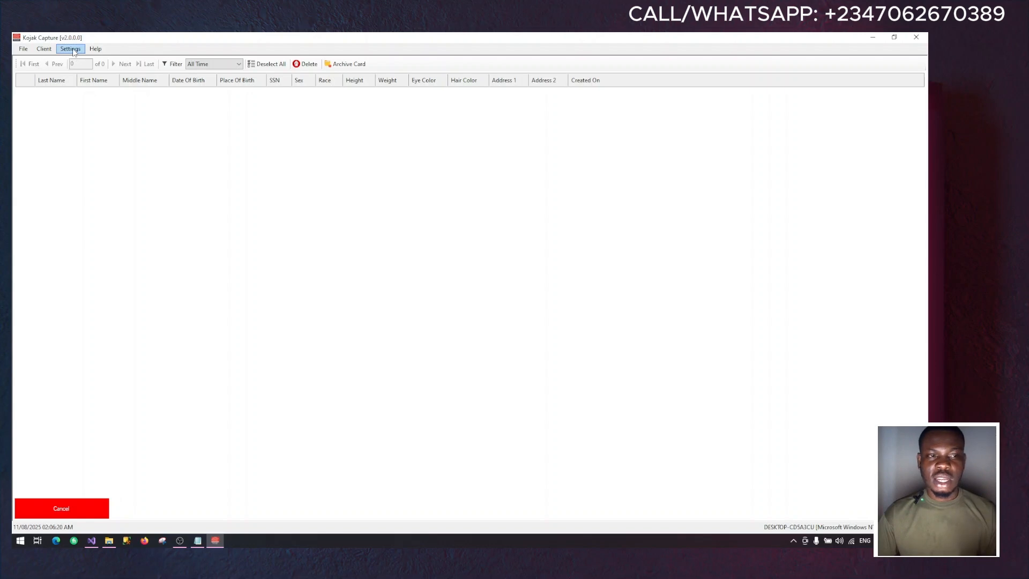
pyautogui.click(71, 49)
pyautogui.click(103, 83)
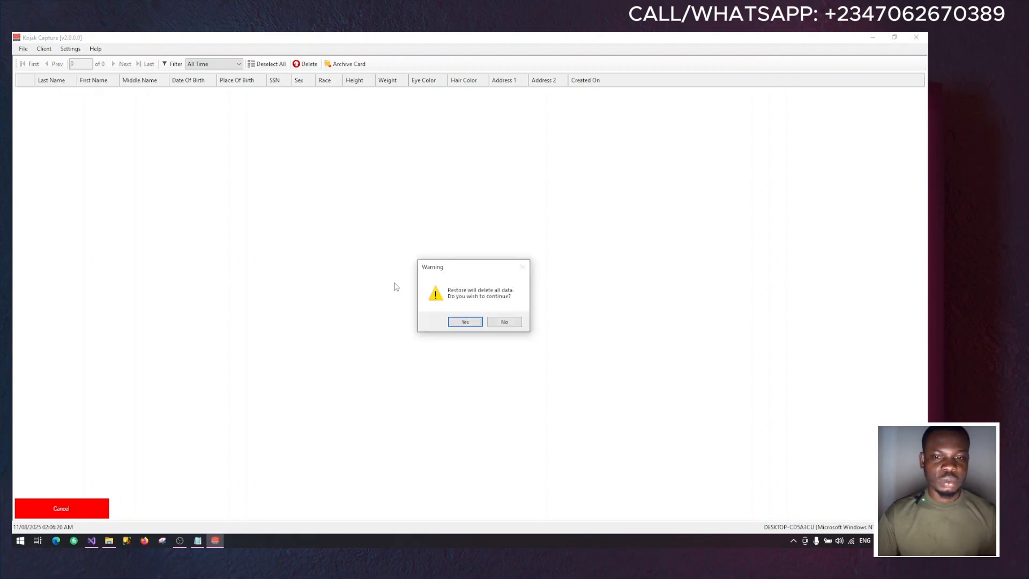
pyautogui.click(474, 322)
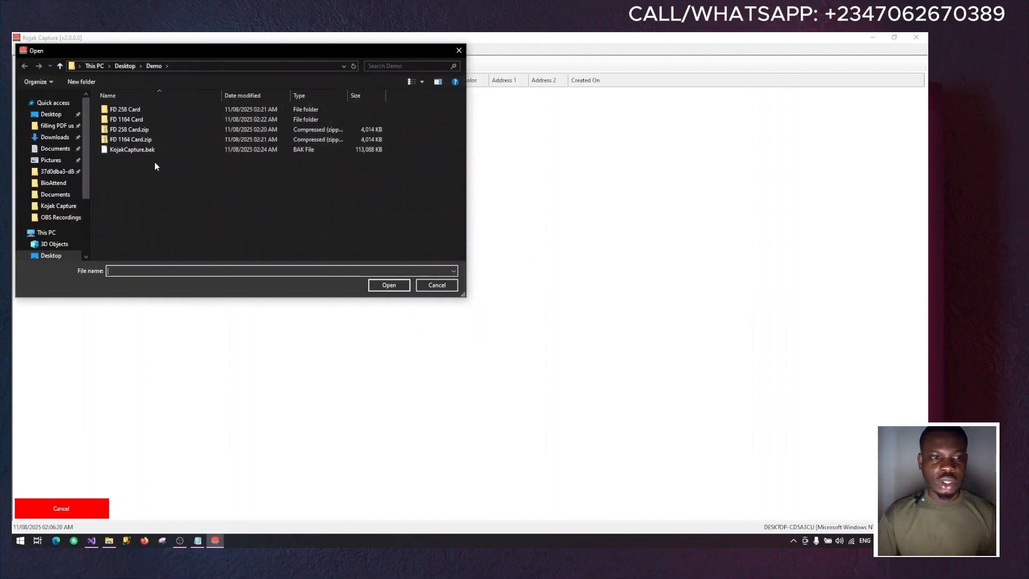
pyautogui.doubleClick(128, 151)
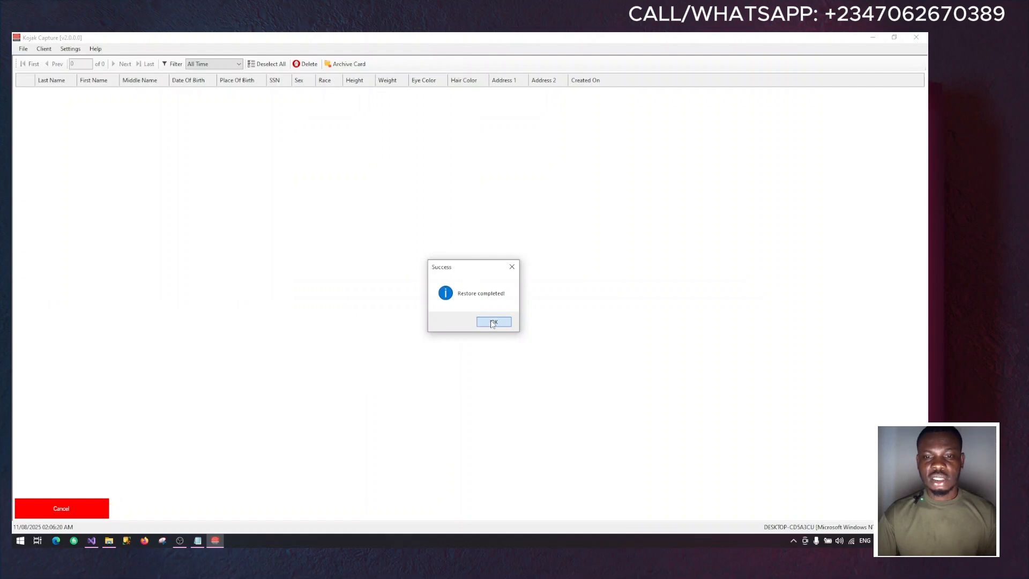
pyautogui.click(492, 323)
# Step: Set the client list filter to All Time to show all three restored records
pyautogui.click(207, 65)
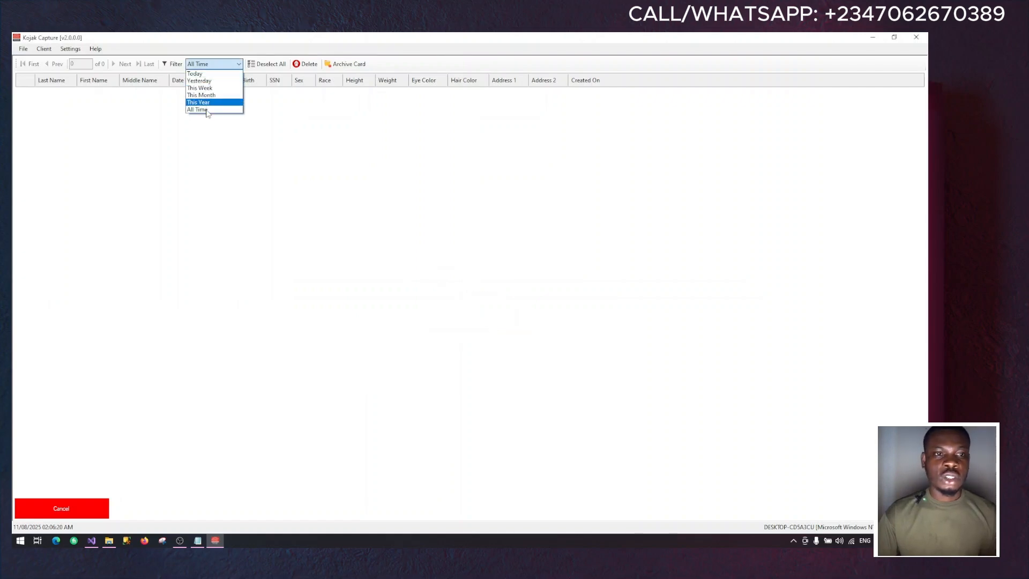
pyautogui.click(205, 110)
pyautogui.click(218, 63)
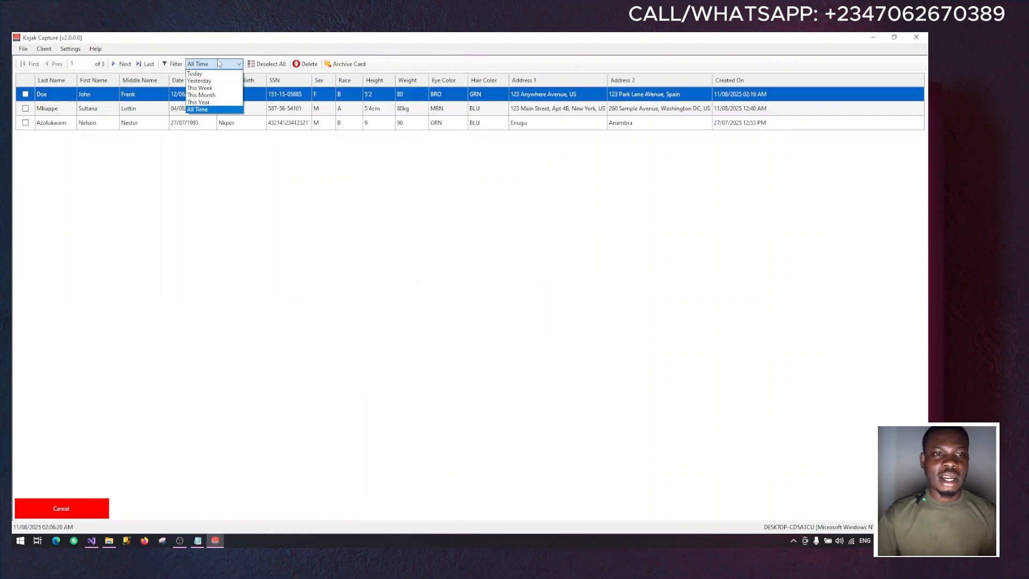
pyautogui.click(203, 110)
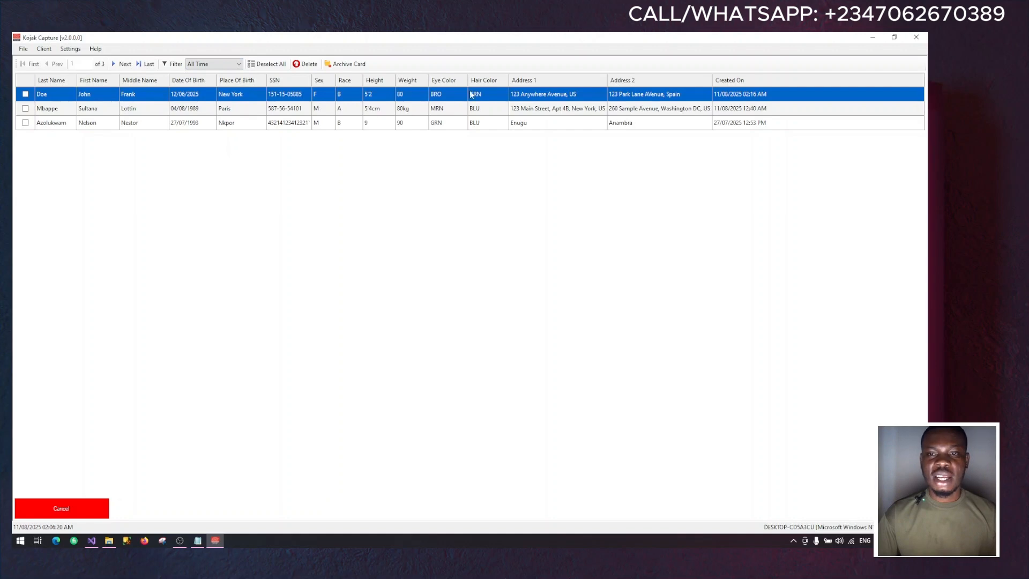